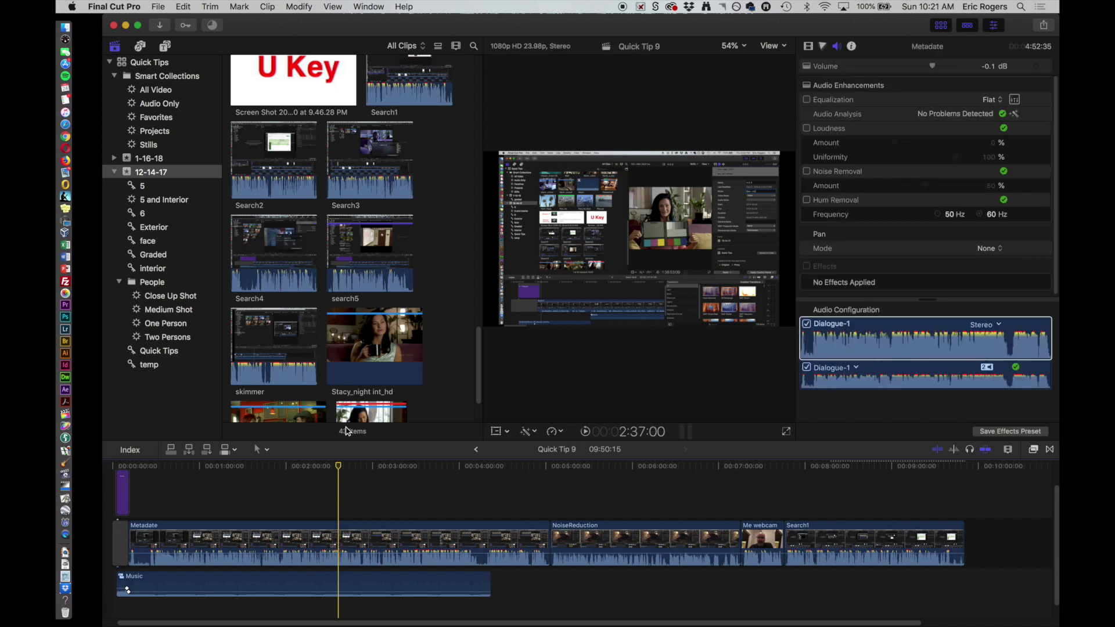
- Examine the audio levels of the Metadate, Me webcam, Search1 and NoiseReduction clips in the timeline one after another
{"action": "left_click_drag", "start_coordinate": [339, 464], "coordinate": [256, 464]}
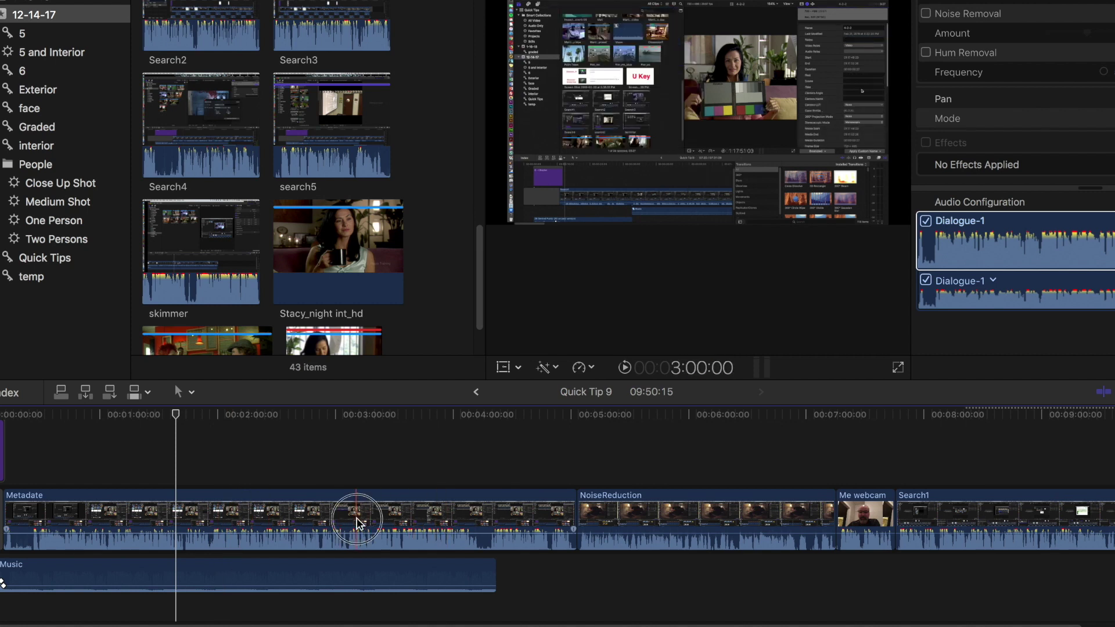
{"action": "left_click", "coordinate": [357, 515]}
{"action": "left_click", "coordinate": [858, 511]}
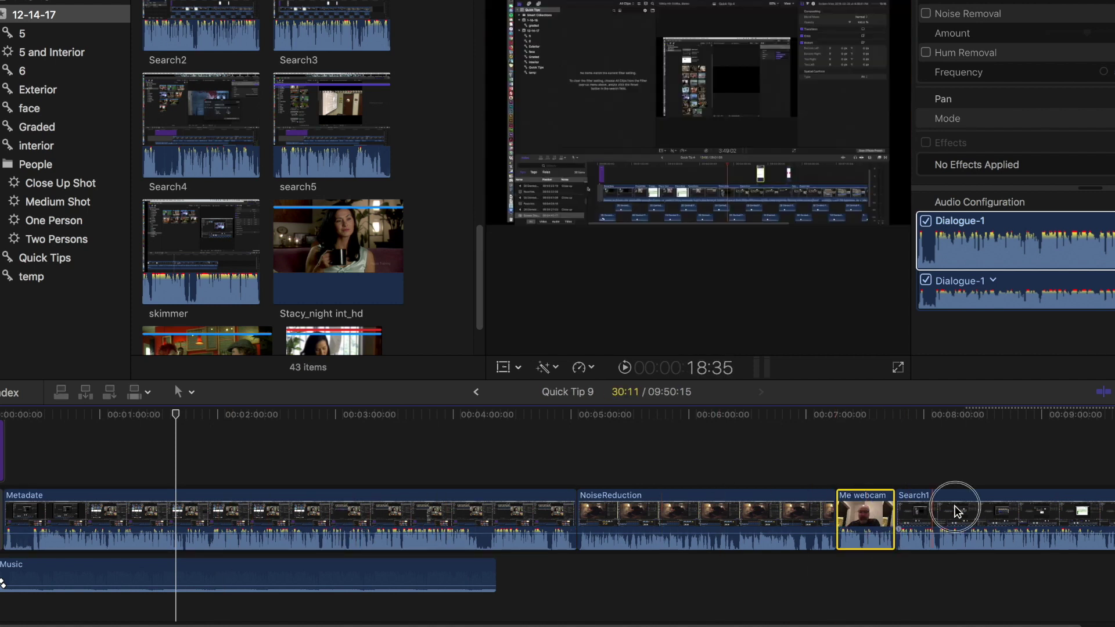
{"action": "left_click", "coordinate": [957, 511]}
{"action": "mouse_move", "coordinate": [401, 531]}
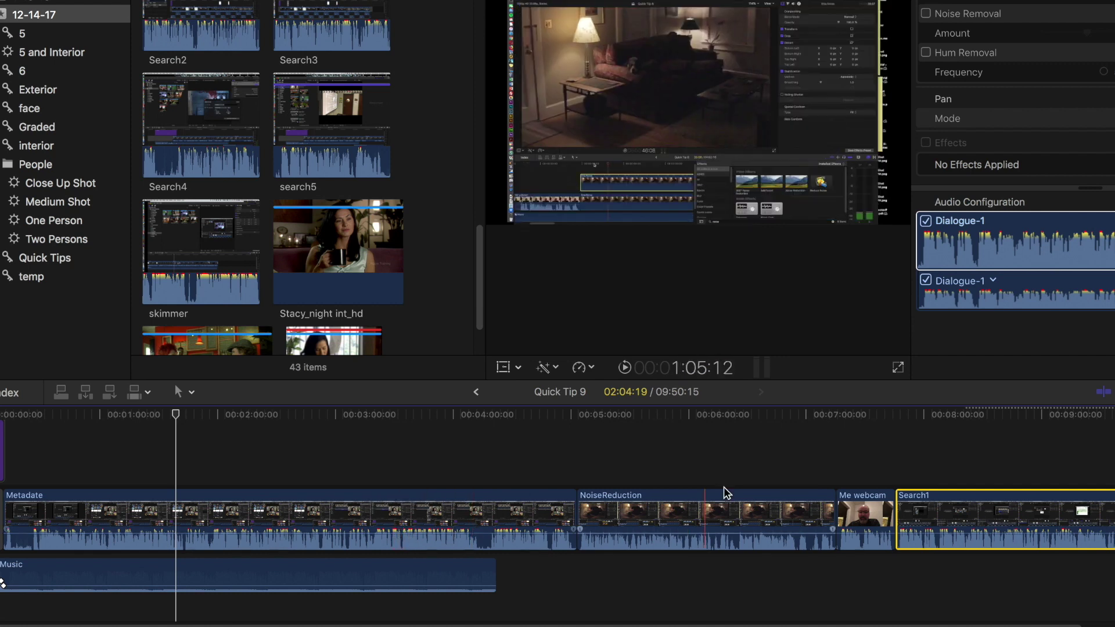
{"action": "left_click", "coordinate": [719, 501]}
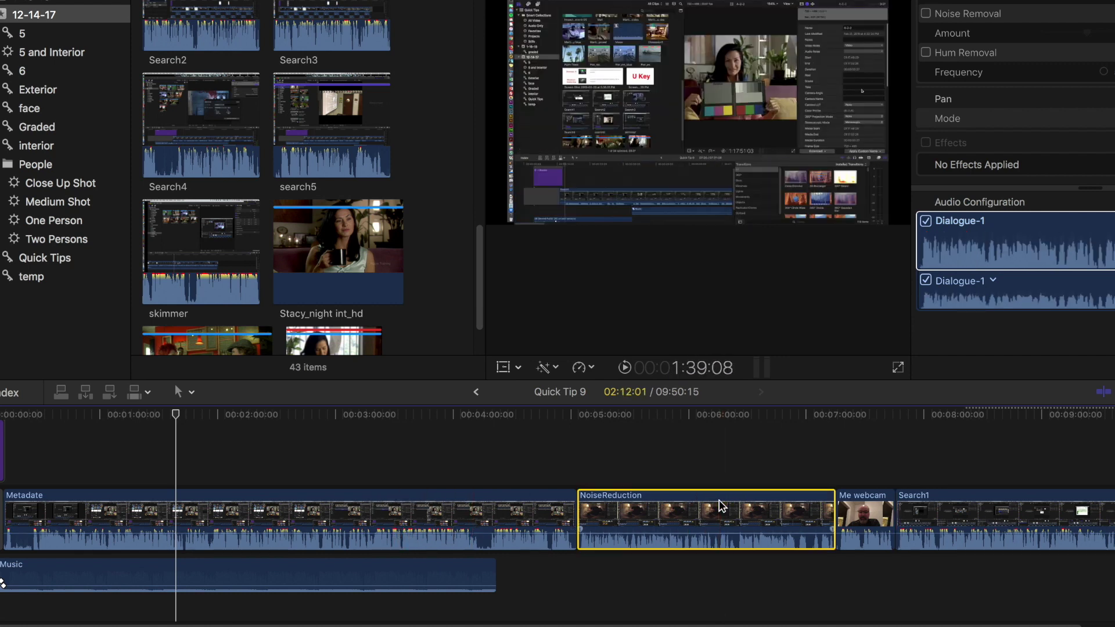
{"action": "left_click", "coordinate": [617, 451]}
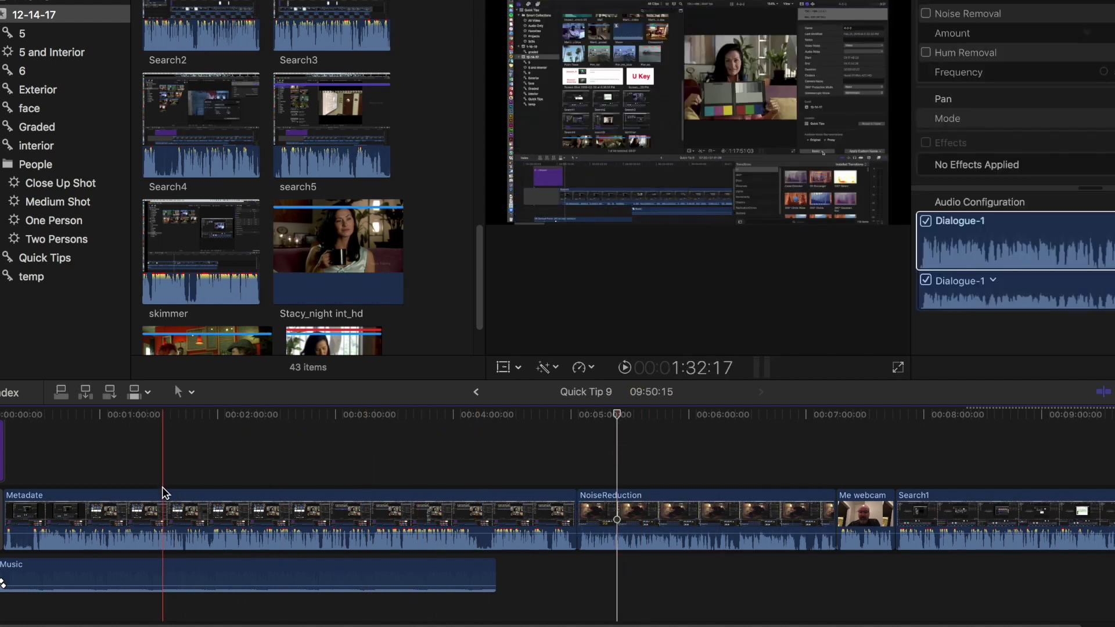
- Select the Metadate, Me webcam and Search1 clips together, leaving NoiseReduction out of the selection
{"action": "left_click", "coordinate": [152, 515]}
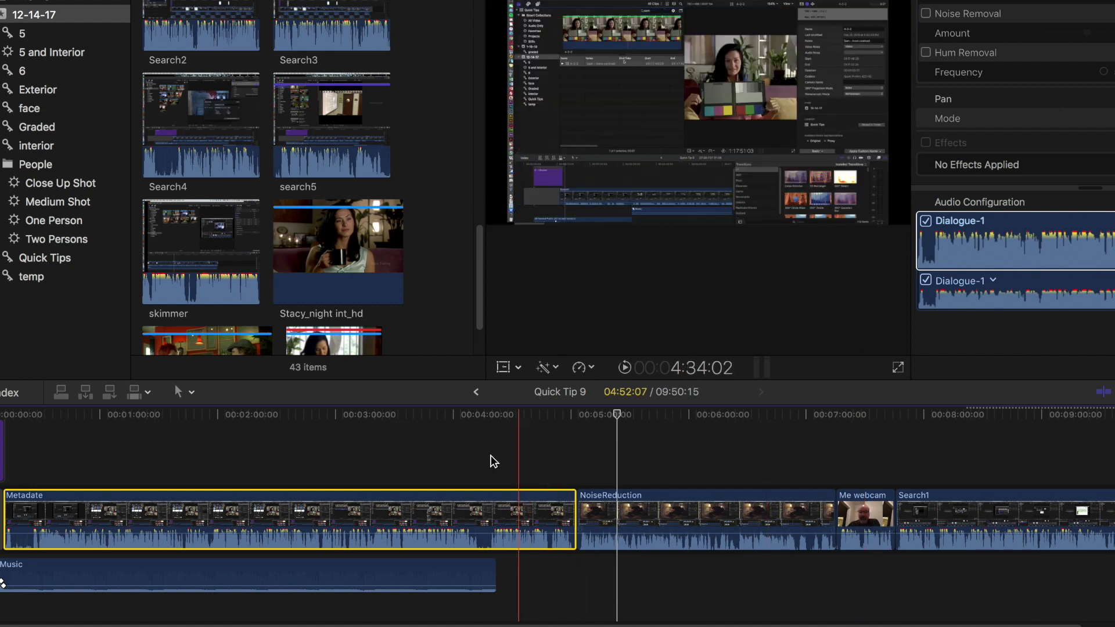
{"action": "left_click", "coordinate": [455, 458]}
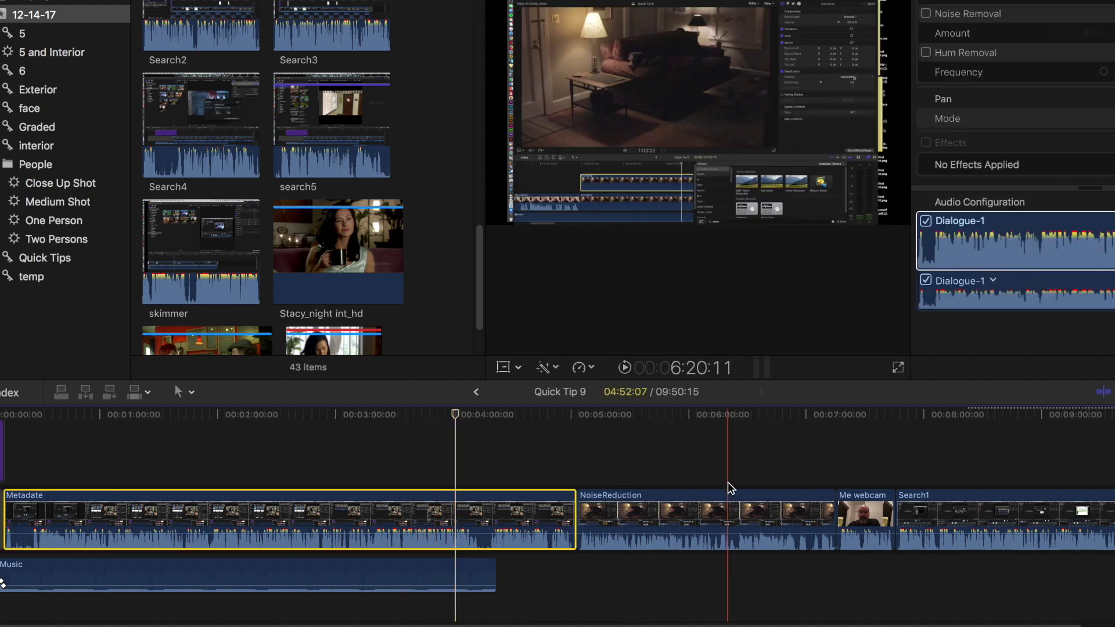
{"action": "left_click", "coordinate": [801, 509], "text": "super"}
{"action": "left_click", "coordinate": [802, 510], "text": "super"}
{"action": "left_click", "coordinate": [853, 516], "text": "super"}
{"action": "left_click", "coordinate": [946, 514], "text": "super"}
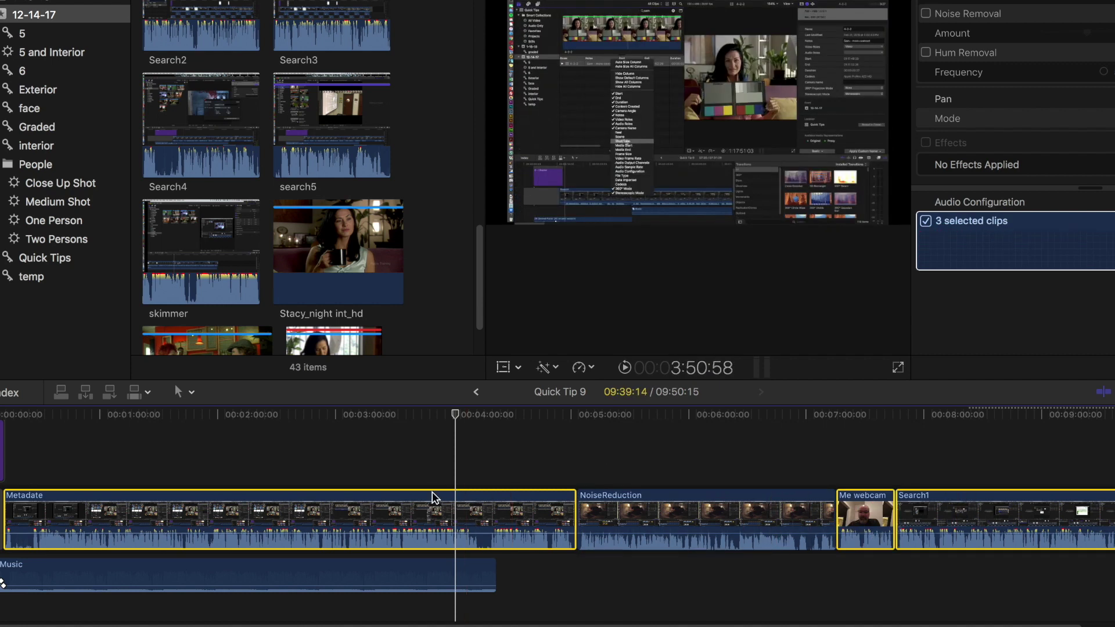
{"action": "left_click_drag", "start_coordinate": [393, 529], "coordinate": [393, 534]}
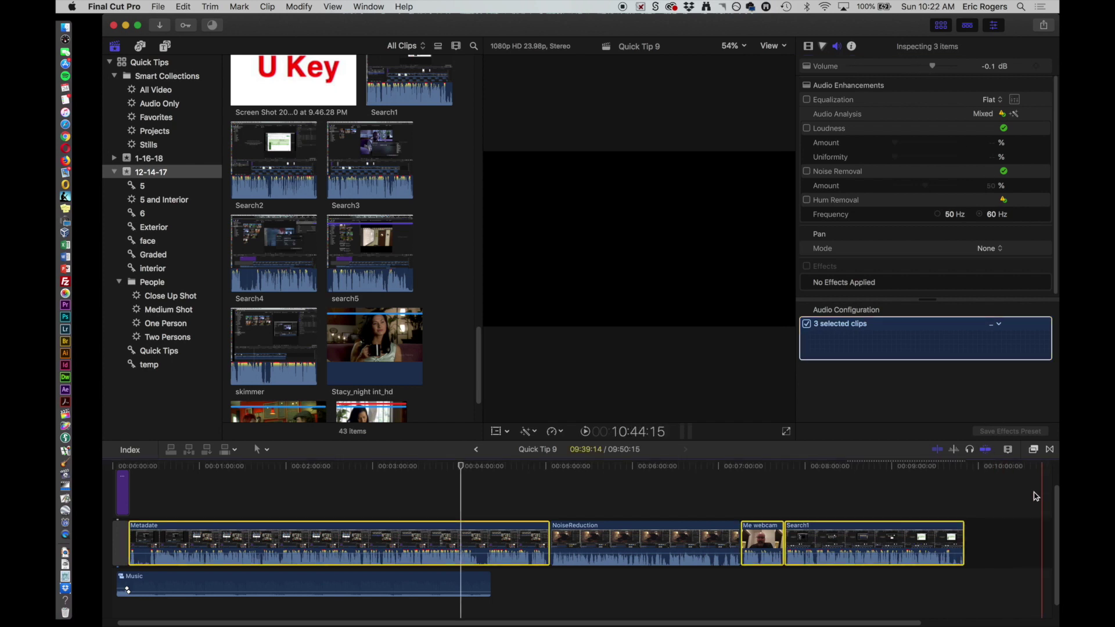
- Show the audio meters at a wider size and play the project from about 2:15 to check its level
{"action": "left_click", "coordinate": [685, 432]}
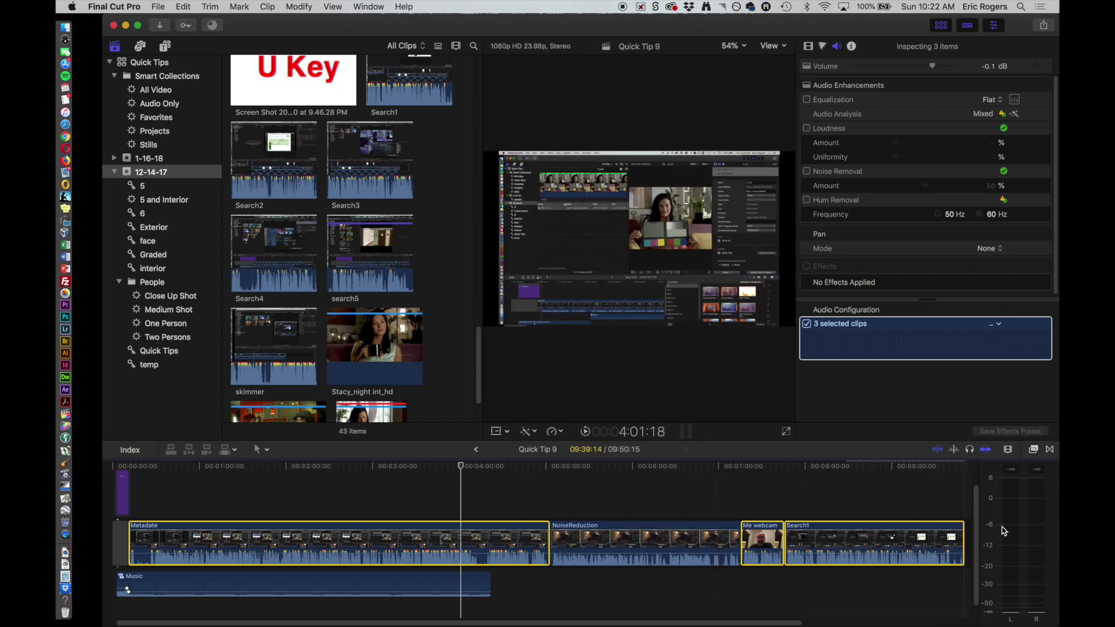
{"action": "left_click_drag", "start_coordinate": [981, 530], "coordinate": [946, 525]}
{"action": "left_click_drag", "start_coordinate": [462, 465], "coordinate": [310, 461]}
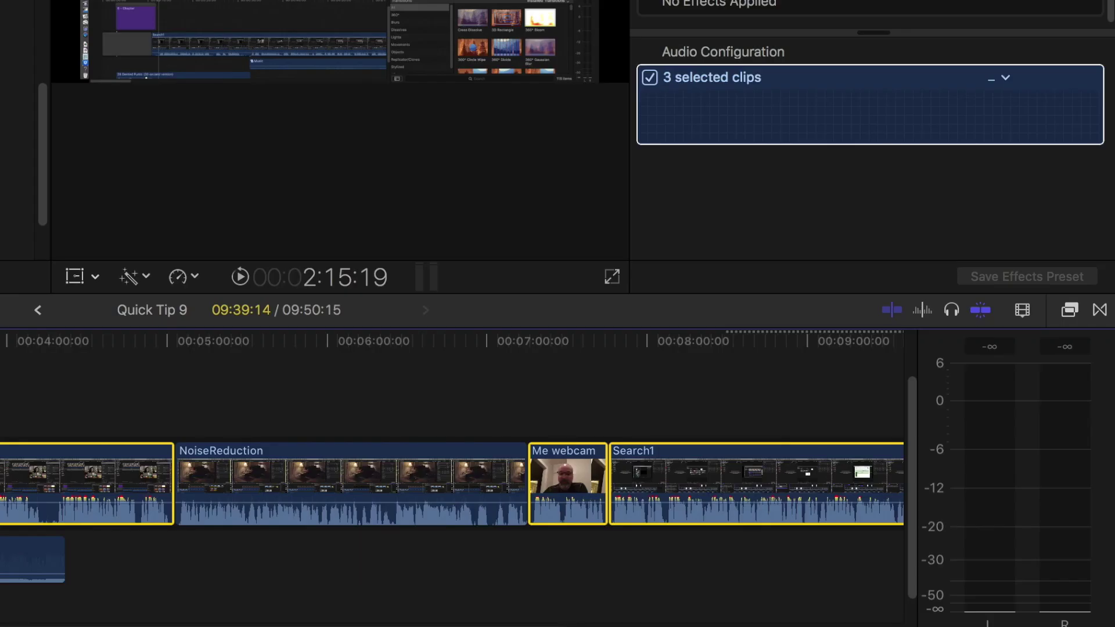
{"action": "key", "text": "space"}
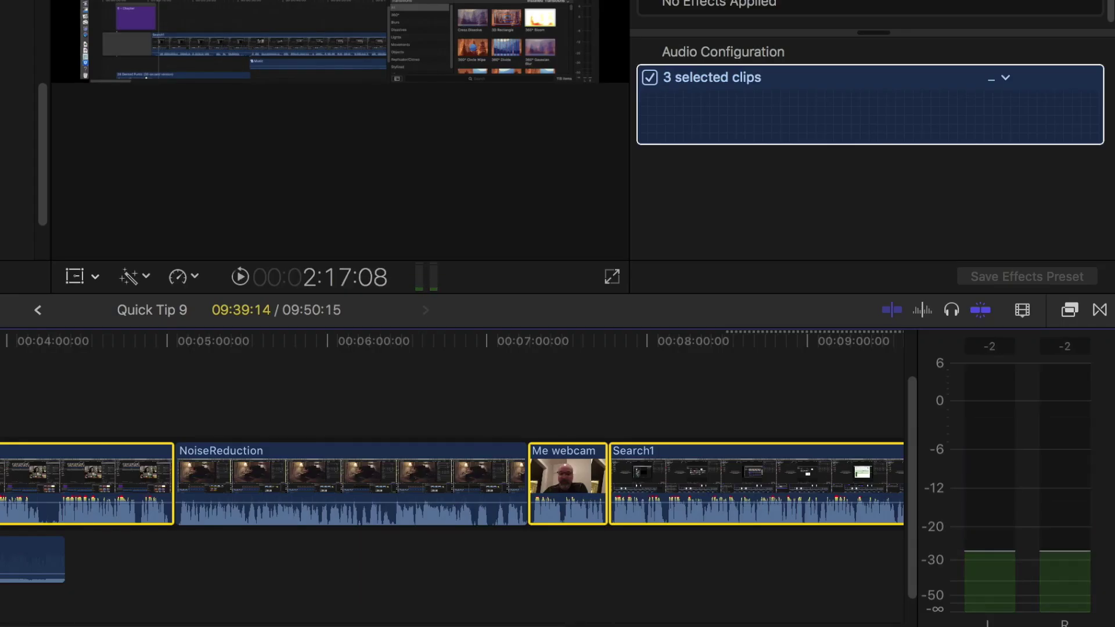
- Lower the volume of the three selected clips to -9.2 dB while playing the Metadate section against the meters
{"action": "left_click_drag", "start_coordinate": [313, 471], "coordinate": [372, 479]}
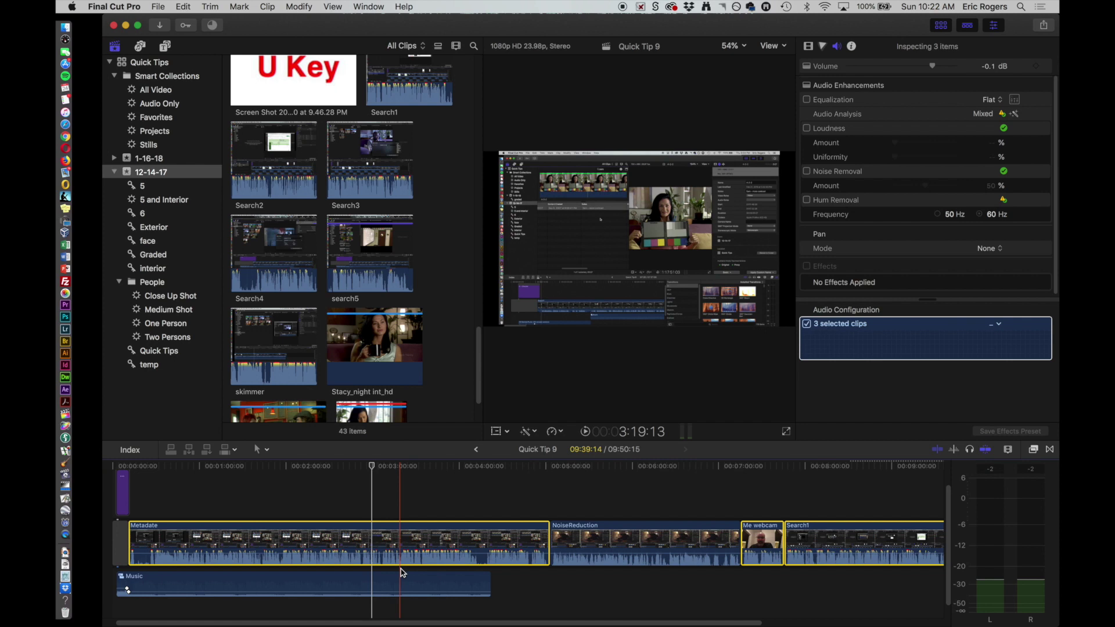
{"action": "key", "text": "space"}
{"action": "left_click_drag", "start_coordinate": [932, 65], "coordinate": [913, 67]}
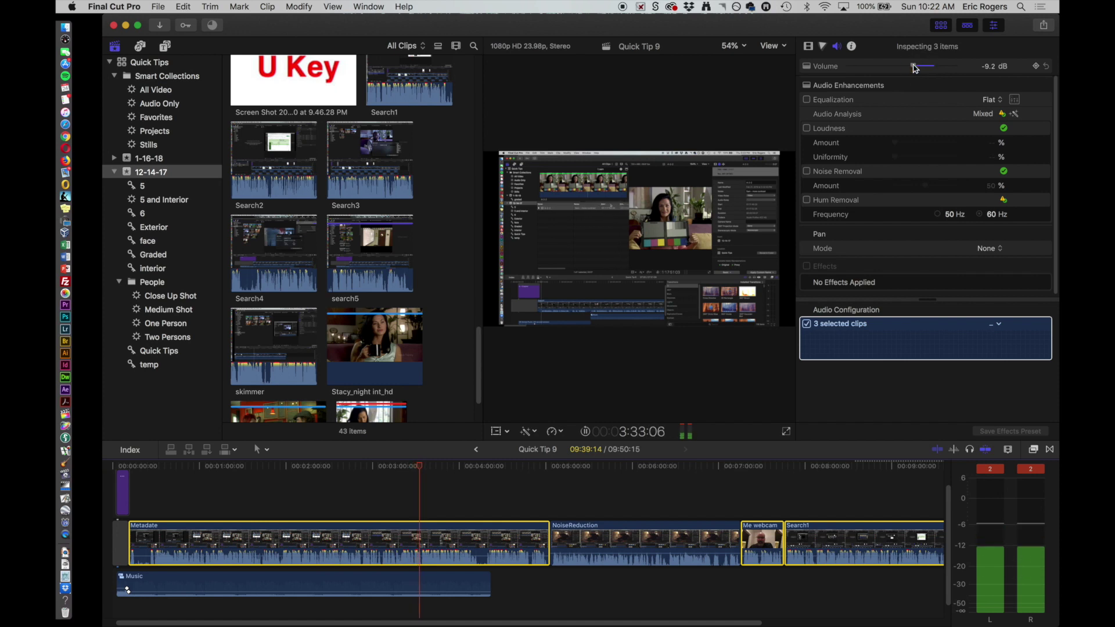
{"action": "key", "text": "space"}
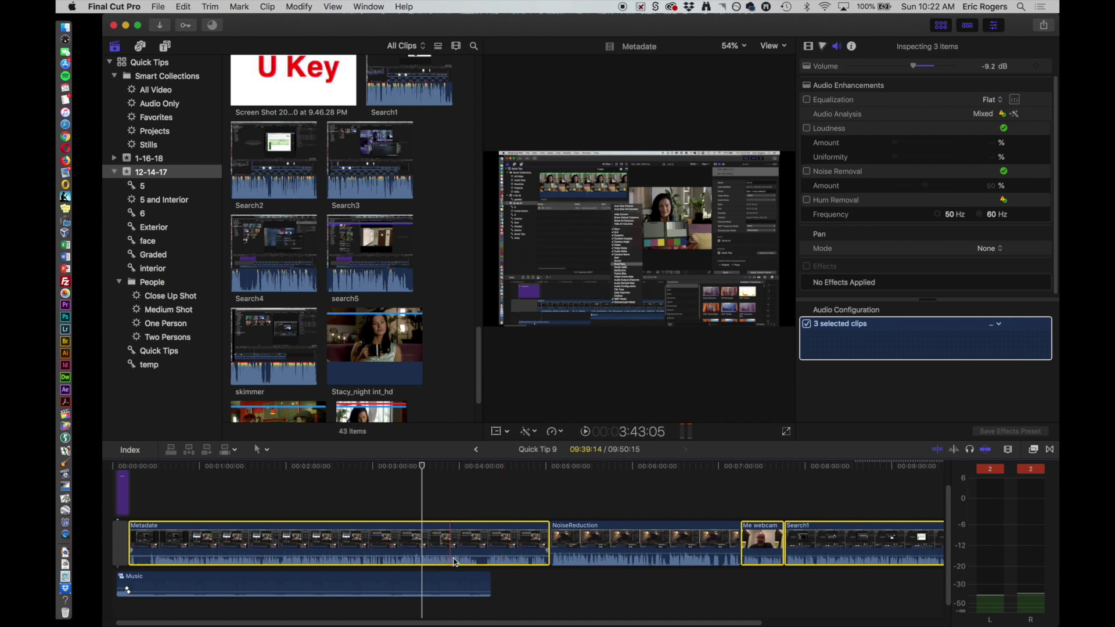
- Park the playhead in the NoiseReduction clip at about 6:24 and reset the peak indicators on the audio meters
{"action": "left_click_drag", "start_coordinate": [482, 487], "coordinate": [666, 498]}
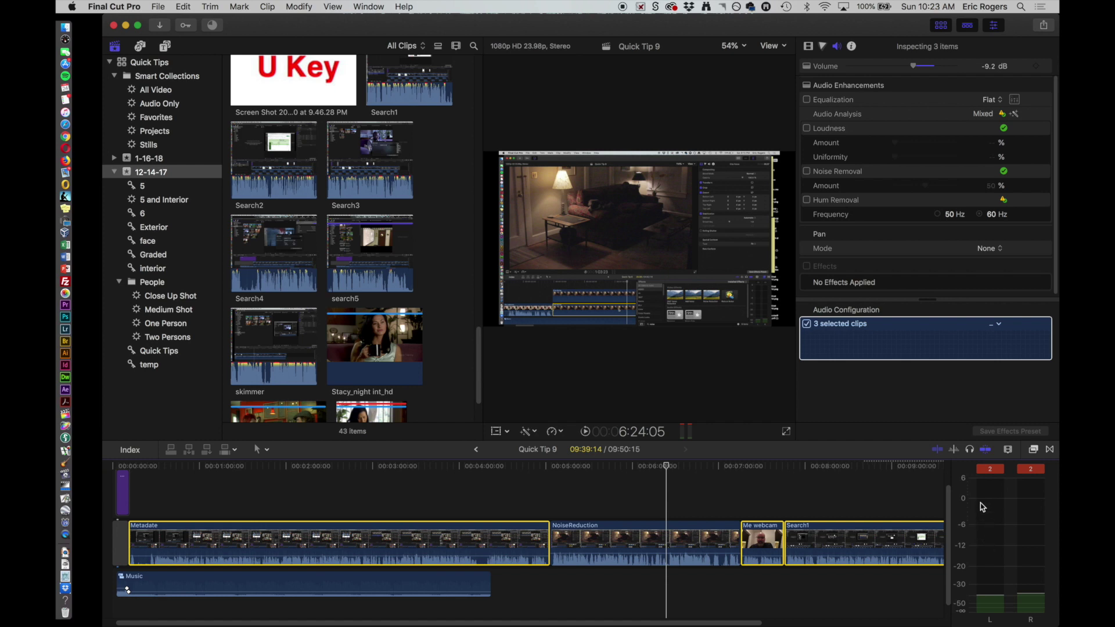
{"action": "left_click", "coordinate": [1023, 506]}
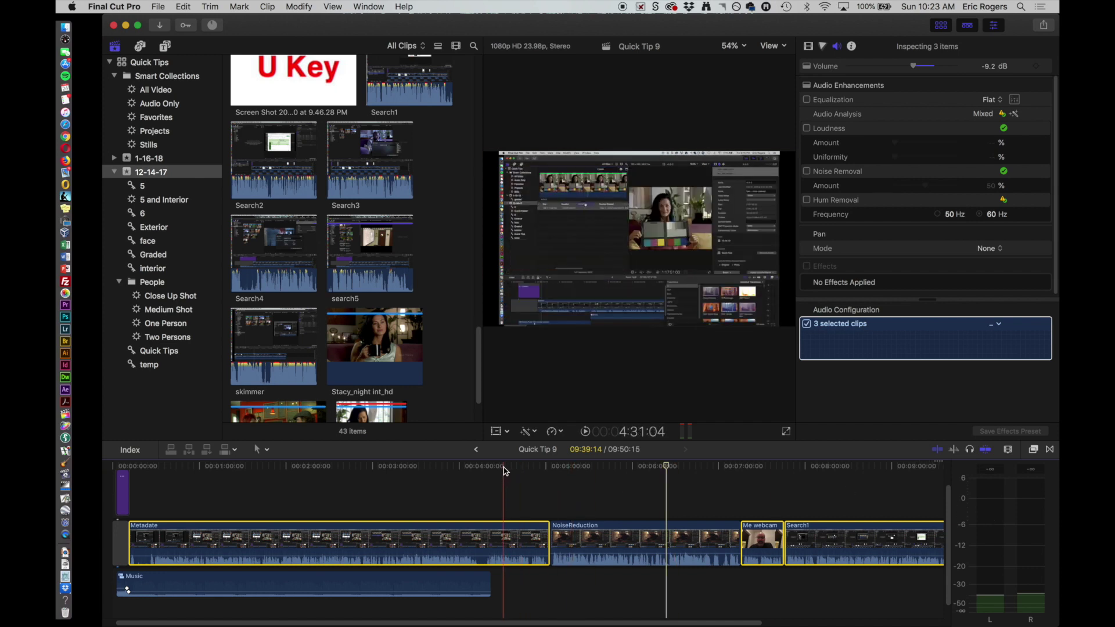
- Try the large-filmstrip and waveform-only clip appearances around 1:13 in the timeline, and restore the equal filmstrip-and-waveform appearance
{"action": "left_click_drag", "start_coordinate": [503, 464], "coordinate": [219, 465]}
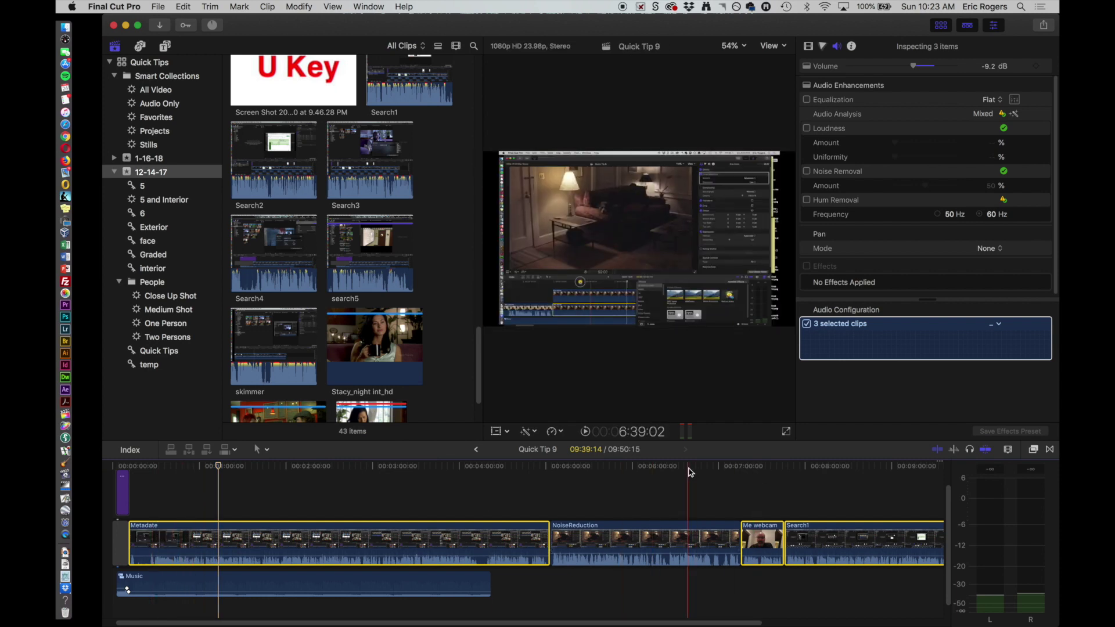
{"action": "key", "text": "super+equal"}
{"action": "scroll", "coordinate": [688, 482], "scroll_direction": "left", "scroll_amount": 10}
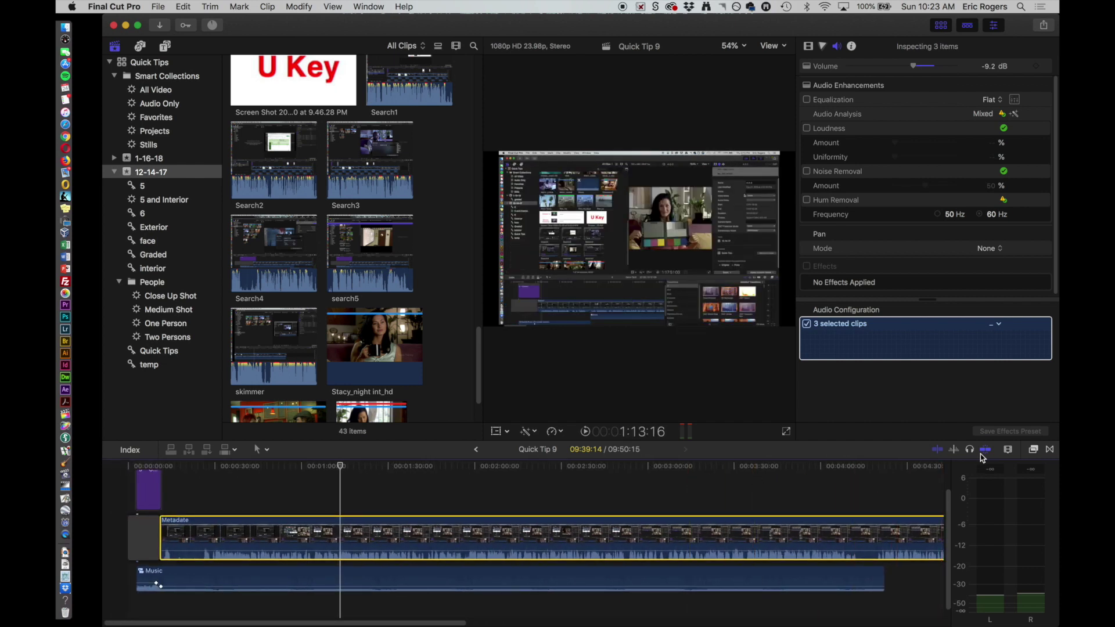
{"action": "left_click", "coordinate": [1007, 450]}
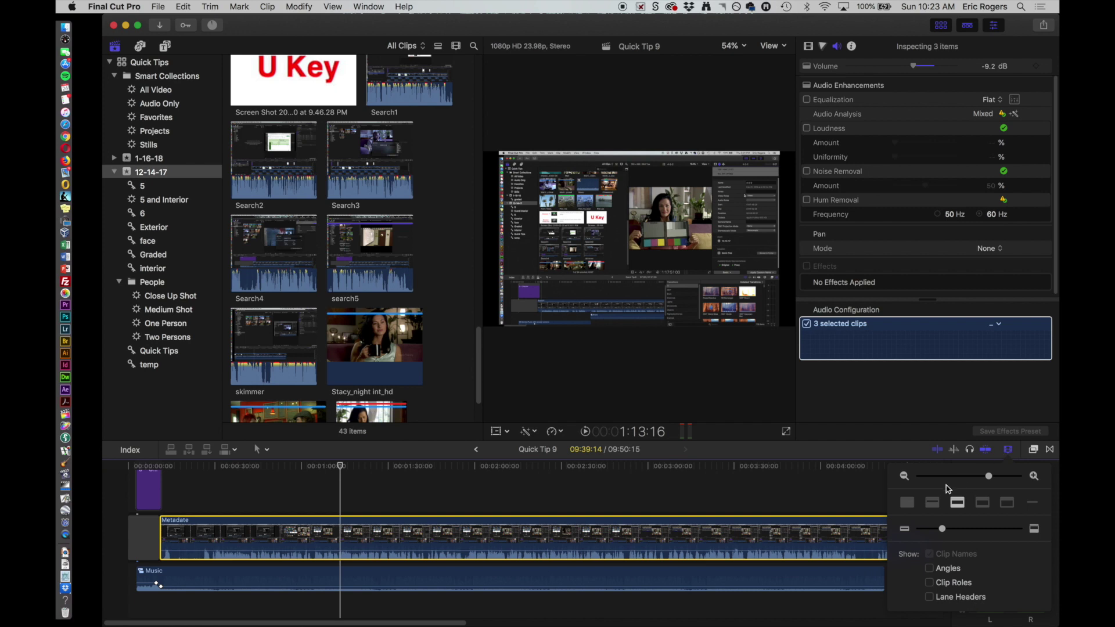
{"action": "left_click", "coordinate": [1002, 506]}
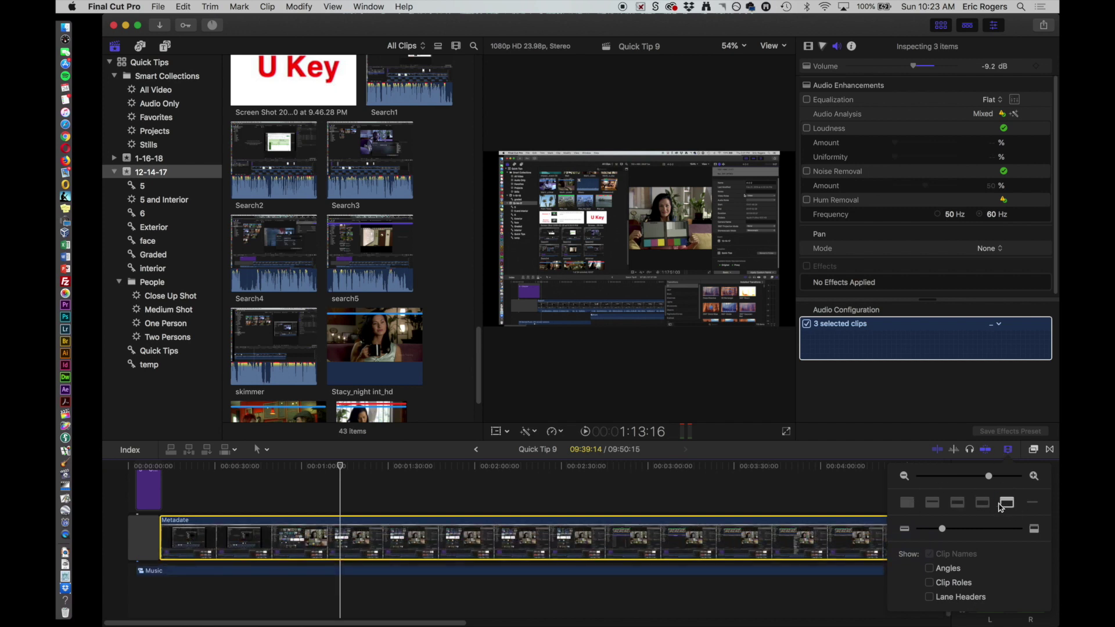
{"action": "left_click", "coordinate": [912, 504]}
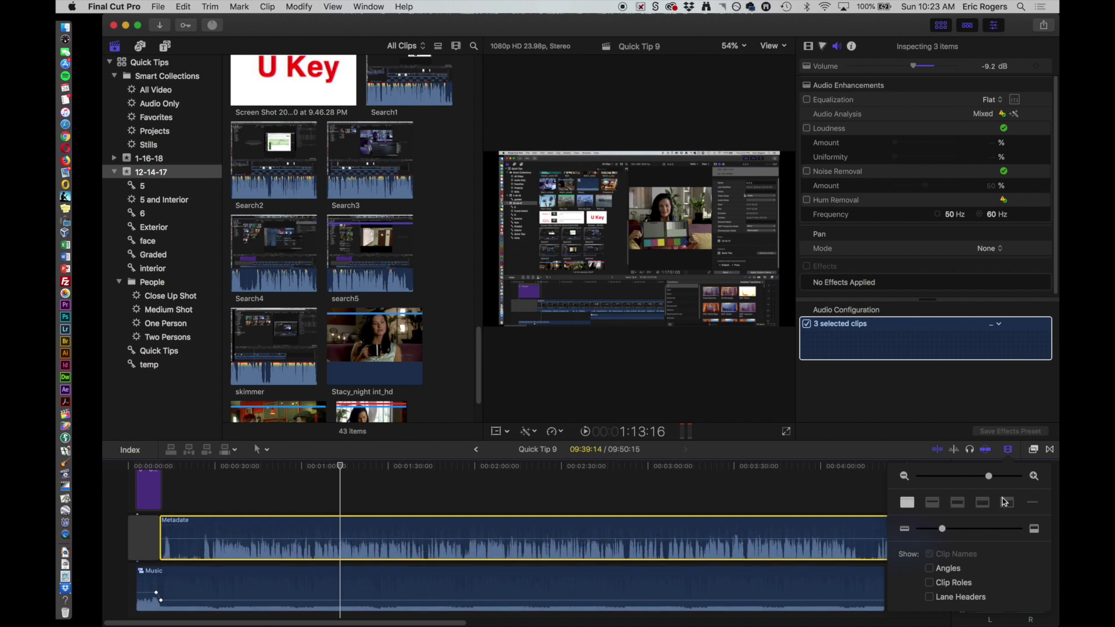
{"action": "left_click", "coordinate": [958, 504]}
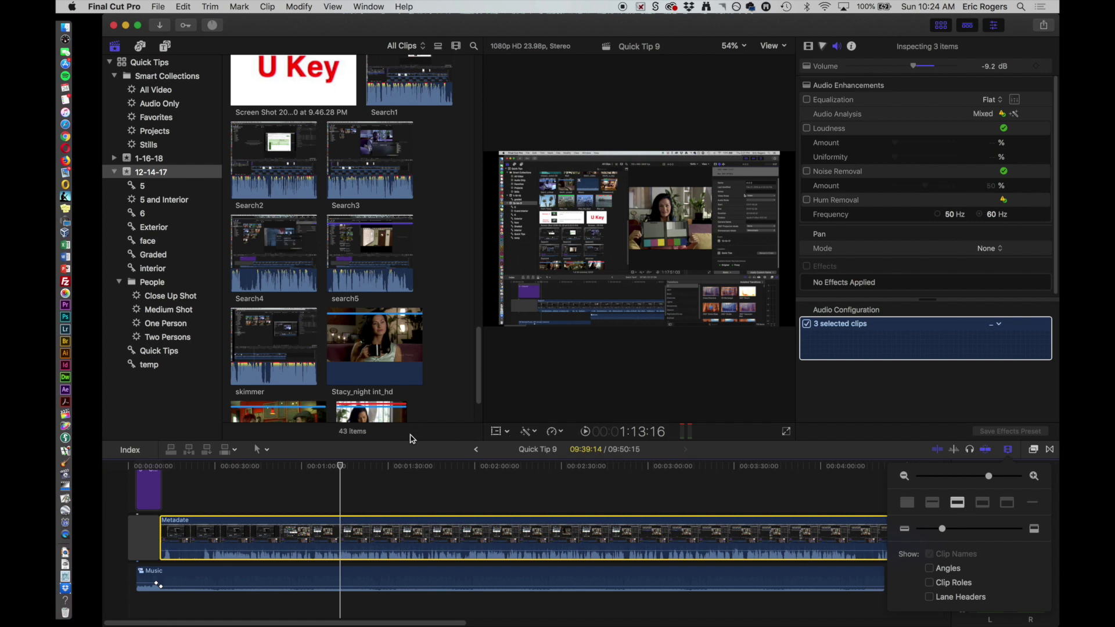
- Play the opening title and music from the project's start with raised system volume, and park the playhead at about 7 seconds
{"action": "left_click_drag", "start_coordinate": [340, 464], "coordinate": [137, 462]}
{"action": "key", "text": "space"}
{"action": "key", "text": "XF86AudioRaiseVolume"}
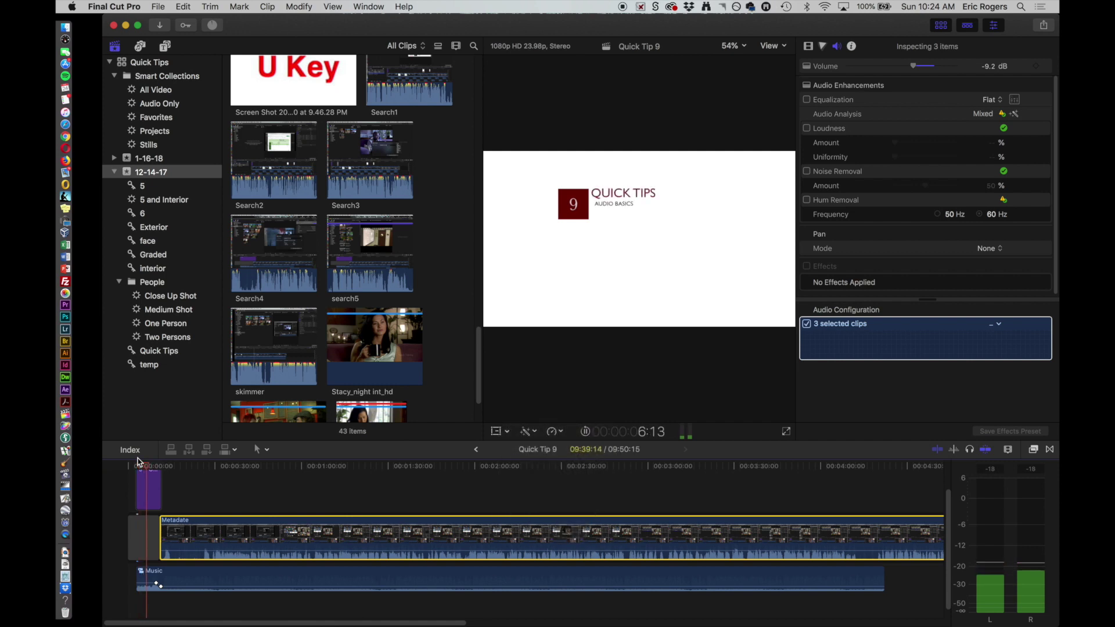
{"action": "key", "text": "XF86AudioRaiseVolume"}
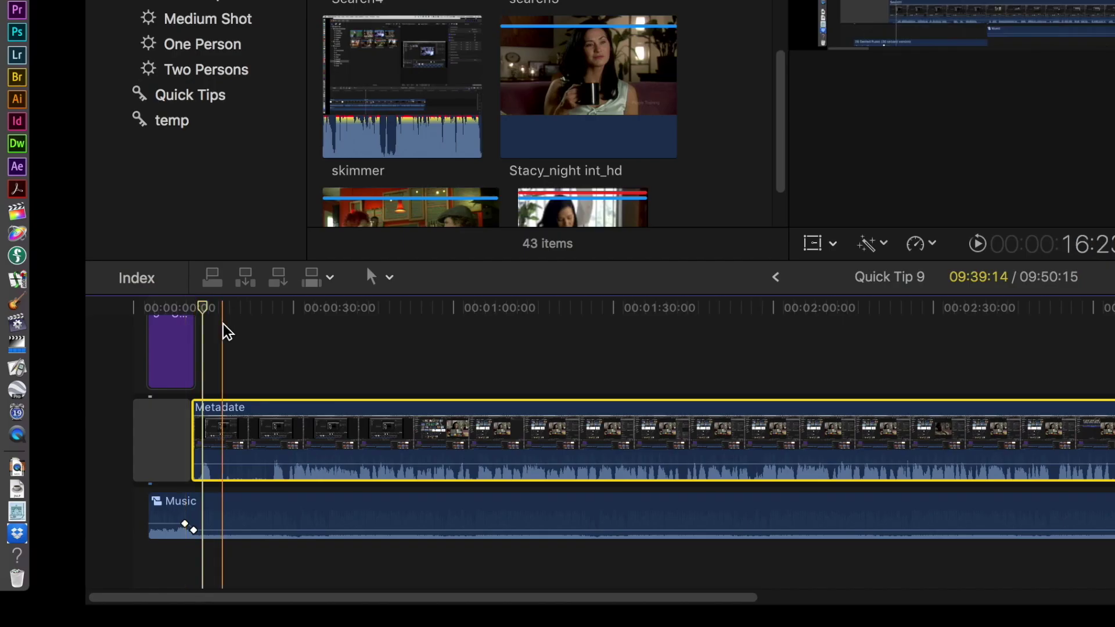
{"action": "left_click_drag", "start_coordinate": [166, 468], "coordinate": [151, 466]}
{"action": "left_click_drag", "start_coordinate": [174, 314], "coordinate": [170, 317]}
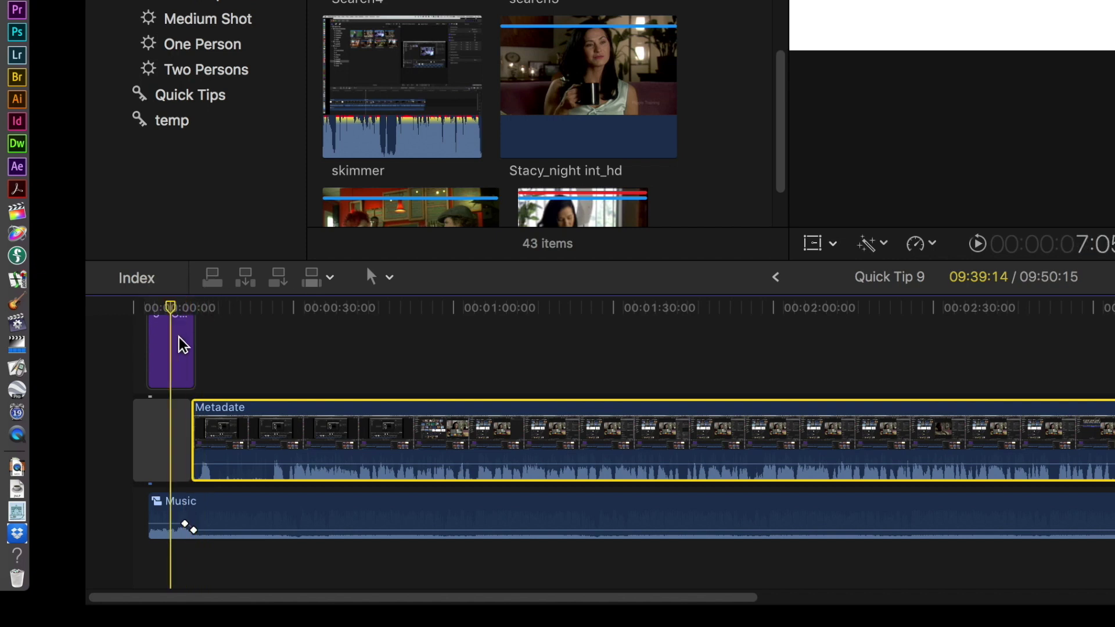
- Try adding two volume keyframes to the Music clip near the 30-second mark and raising the level after them, and undo it
{"action": "left_click_drag", "start_coordinate": [194, 530], "coordinate": [187, 526]}
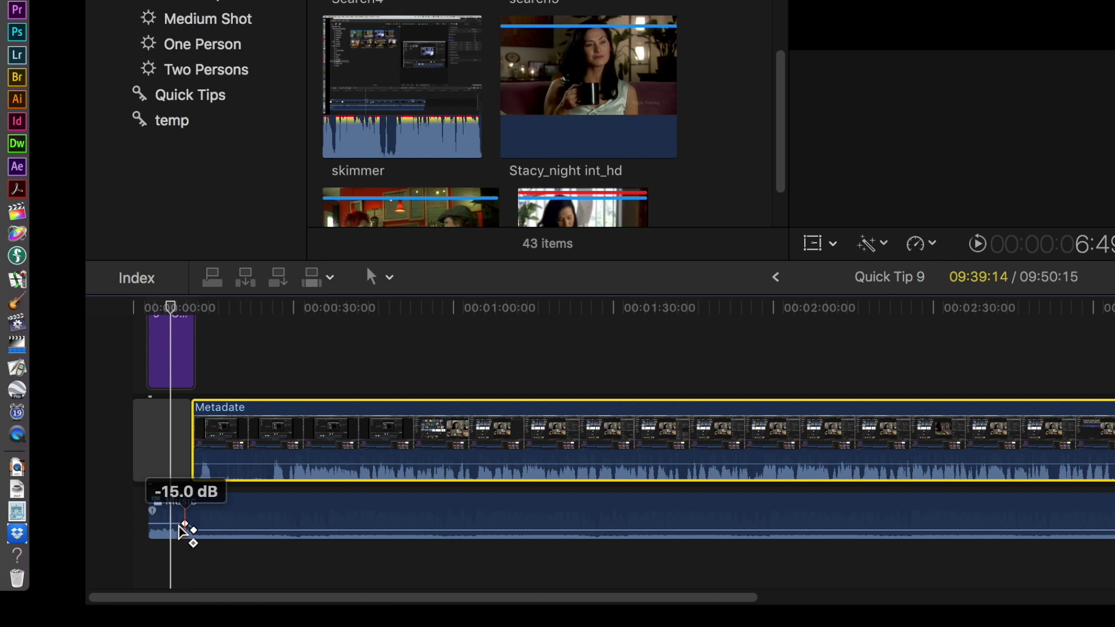
{"action": "left_click", "coordinate": [289, 529], "text": "alt"}
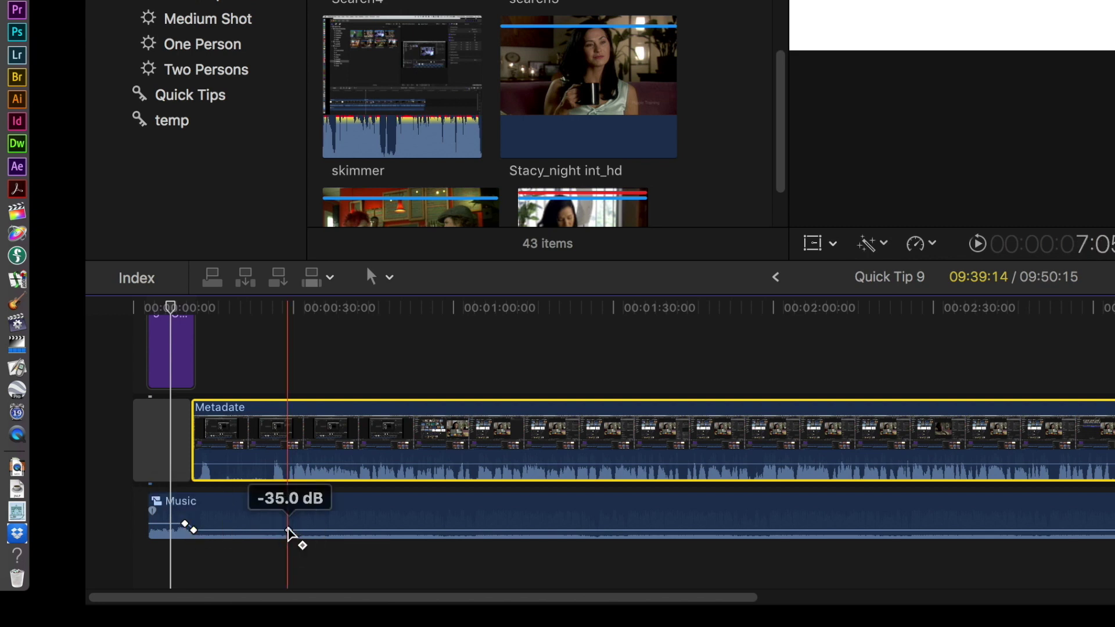
{"action": "left_click", "coordinate": [316, 530], "text": "alt"}
{"action": "mouse_move", "coordinate": [317, 532]}
{"action": "left_mouse_down"}
{"action": "mouse_move", "coordinate": [316, 519]}
{"action": "mouse_move", "coordinate": [333, 518]}
{"action": "left_mouse_up"}
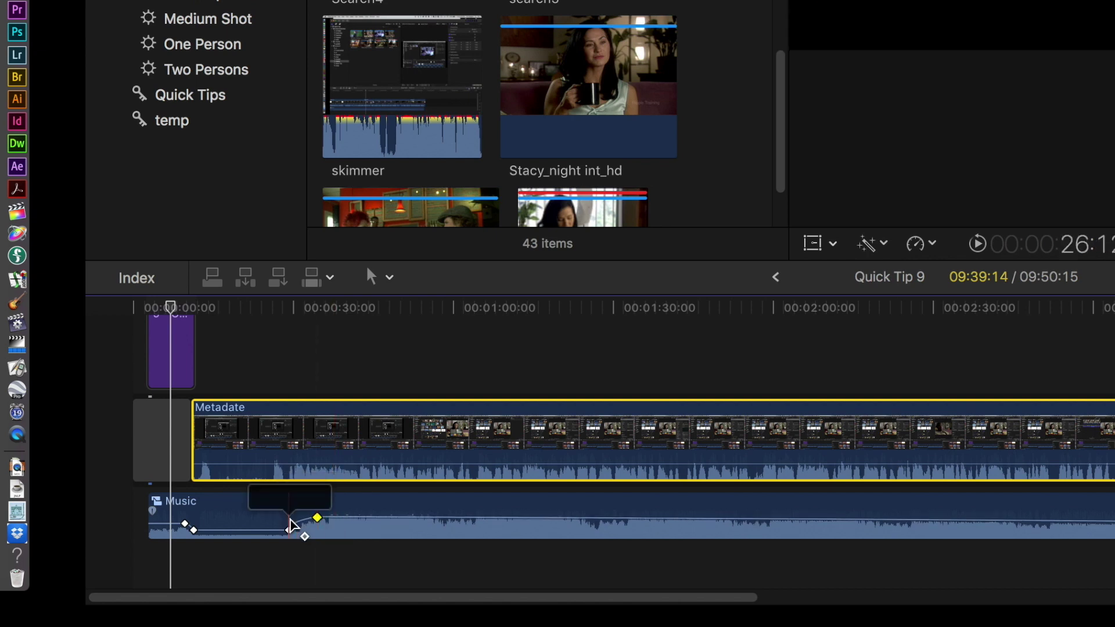
{"action": "key", "text": "super+z"}
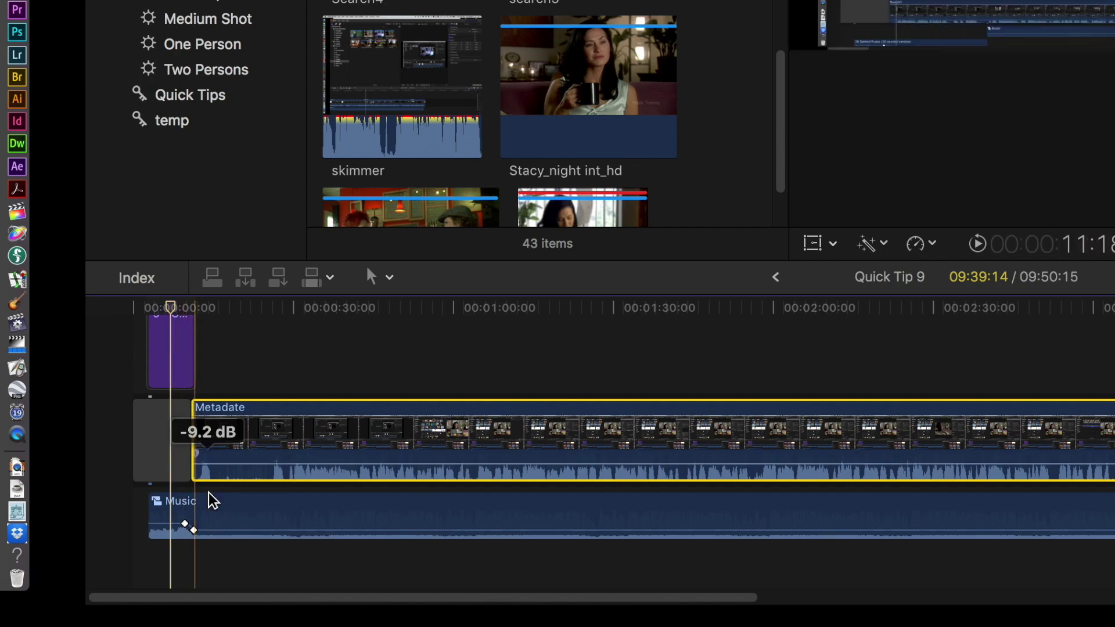
- Shift the Music clip's two fade keyframes slightly later around the start of the Metadate clip, and play the transition
{"action": "mouse_move", "coordinate": [194, 529]}
{"action": "left_mouse_down"}
{"action": "mouse_move", "coordinate": [206, 533]}
{"action": "mouse_move", "coordinate": [191, 523]}
{"action": "left_mouse_up"}
{"action": "left_click", "coordinate": [189, 314]}
{"action": "key", "text": "space"}
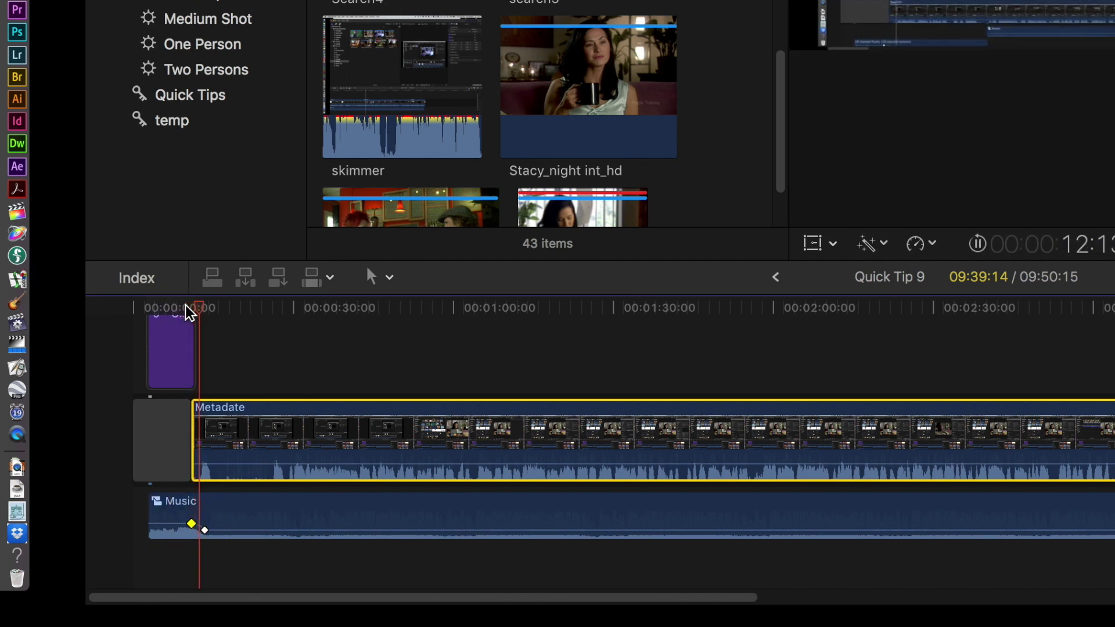
{"action": "key", "text": "space"}
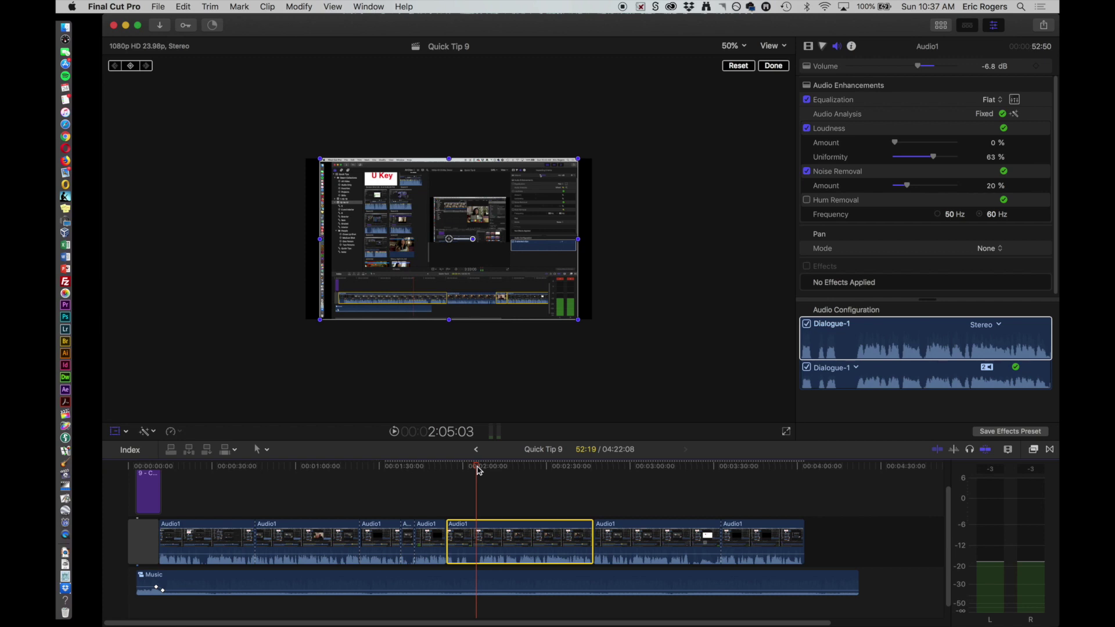
- Disable the selected Audio1 clip in the middle of the timeline and play from about 2:00 to hear the music alone
{"action": "left_click_drag", "start_coordinate": [477, 469], "coordinate": [524, 473]}
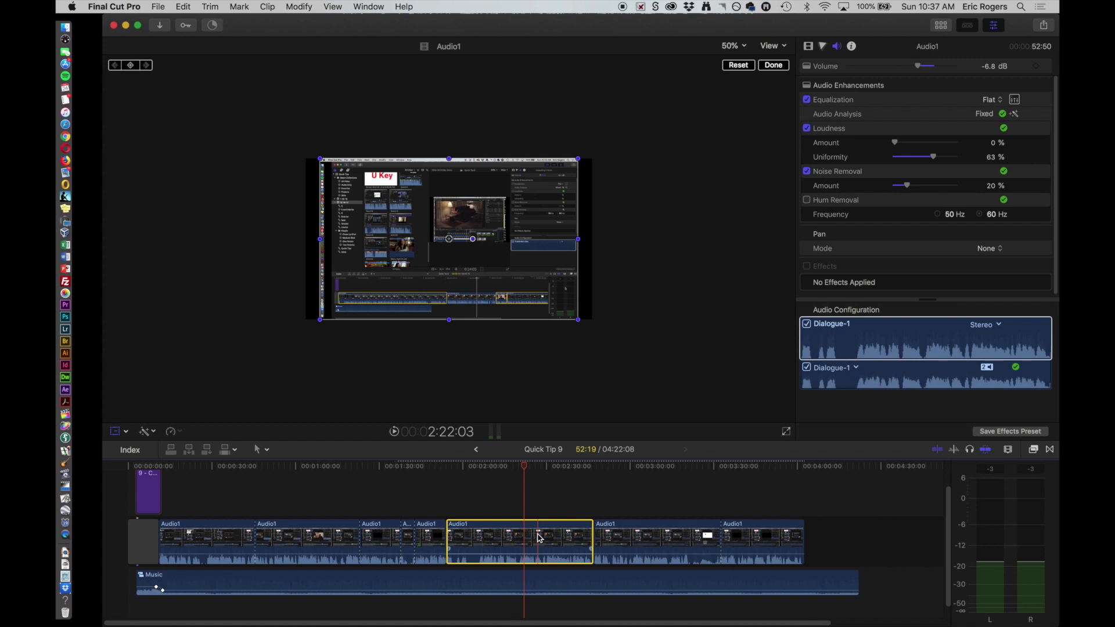
{"action": "key", "text": "v"}
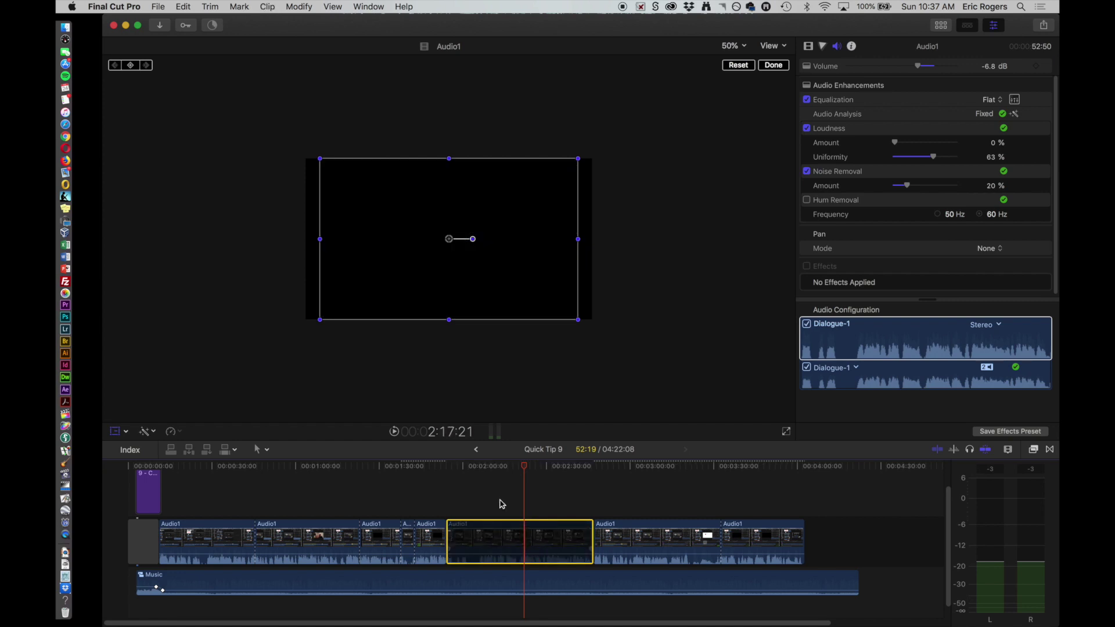
{"action": "left_click", "coordinate": [462, 466]}
{"action": "key", "text": "space"}
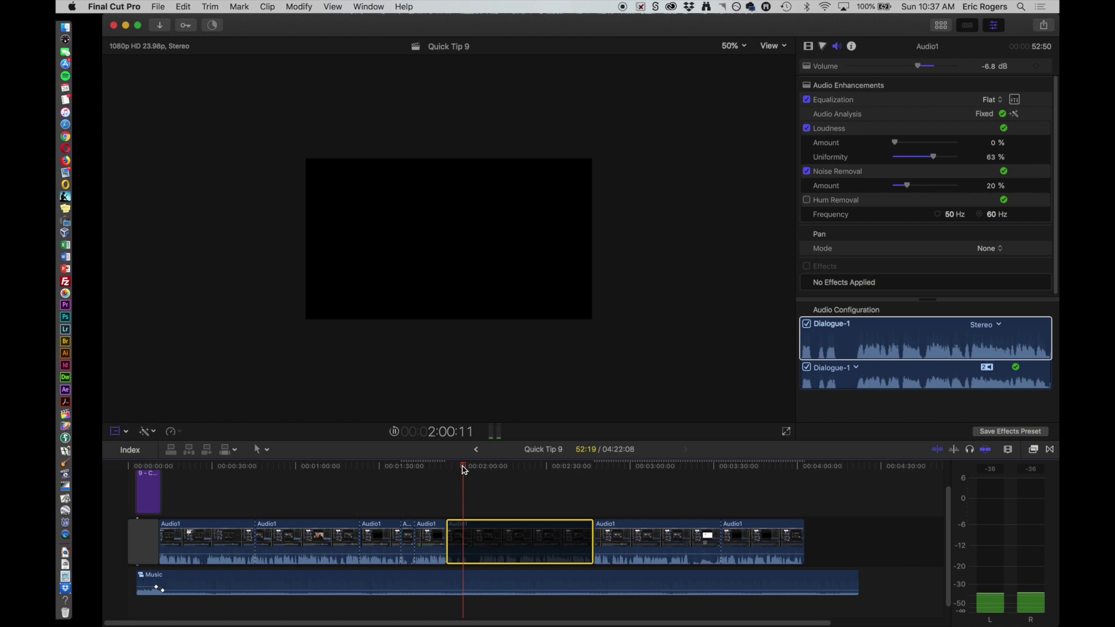
- Listen to the music at a raised system volume until about 2:04, and re-enable the disabled Audio1 clip
{"action": "key", "text": "XF86AudioRaiseVolume"}
{"action": "key", "text": "XF86AudioRaiseVolume"}
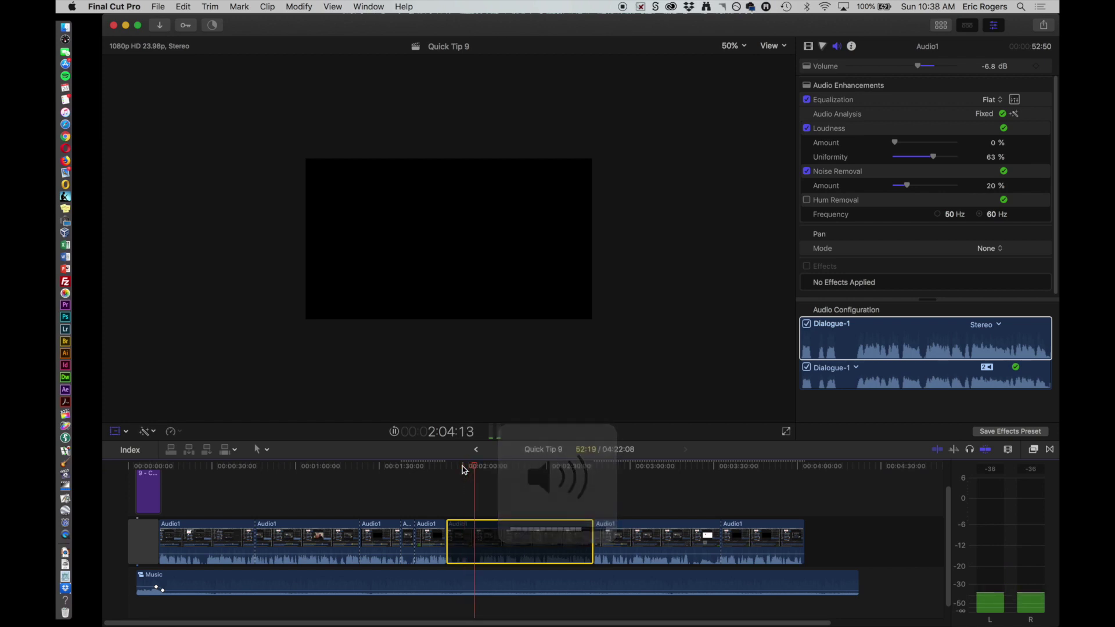
{"action": "key", "text": "space"}
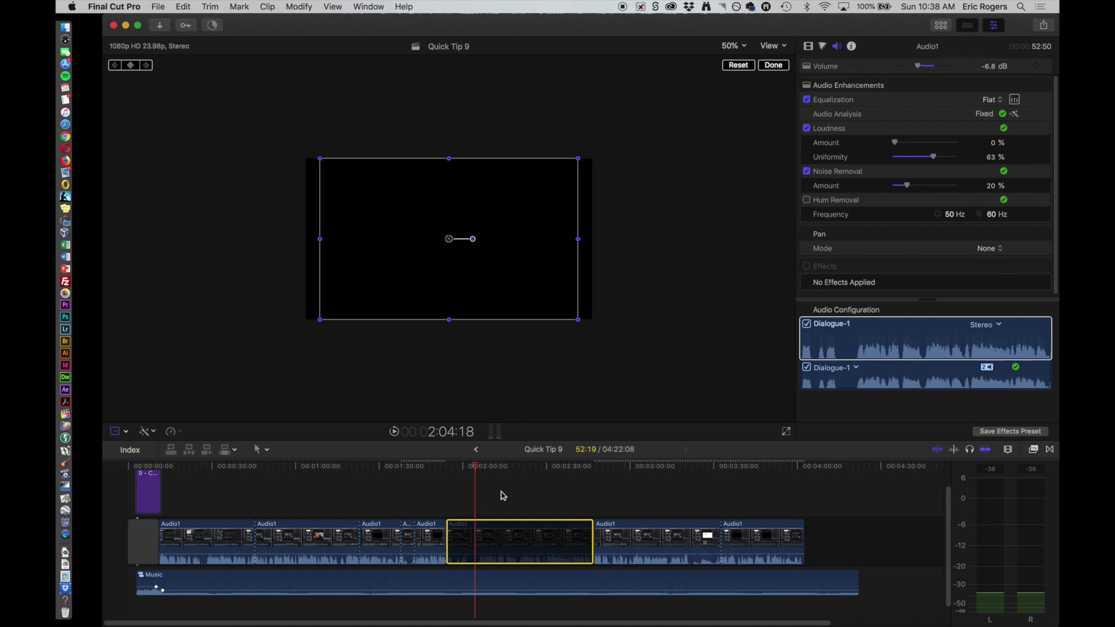
{"action": "scroll", "coordinate": [501, 494], "scroll_direction": "down", "scroll_amount": 2}
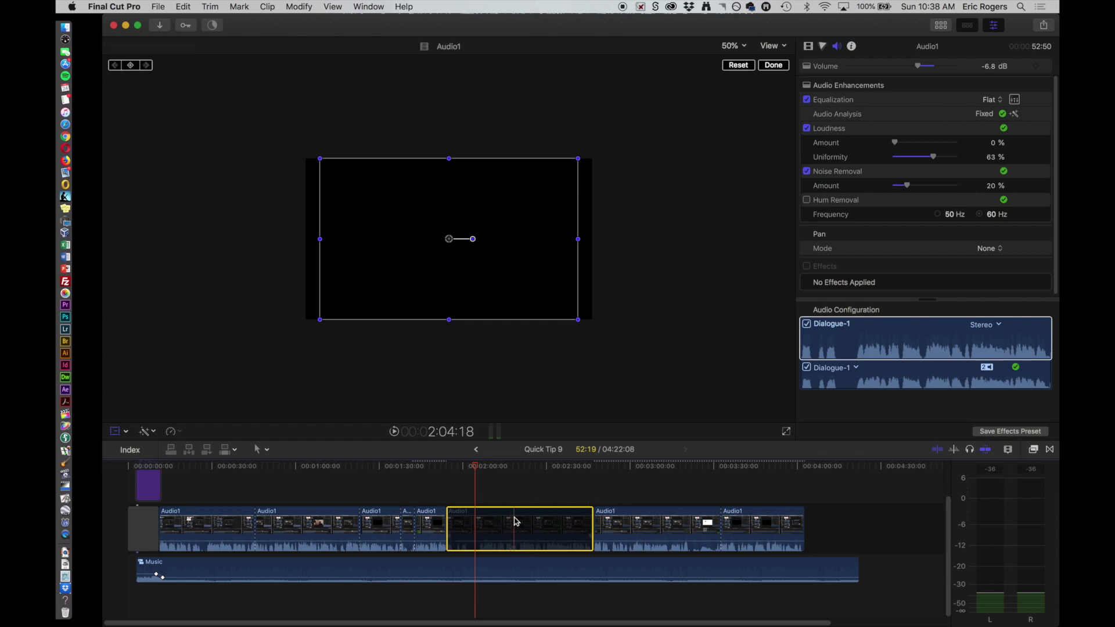
{"action": "key", "text": "v"}
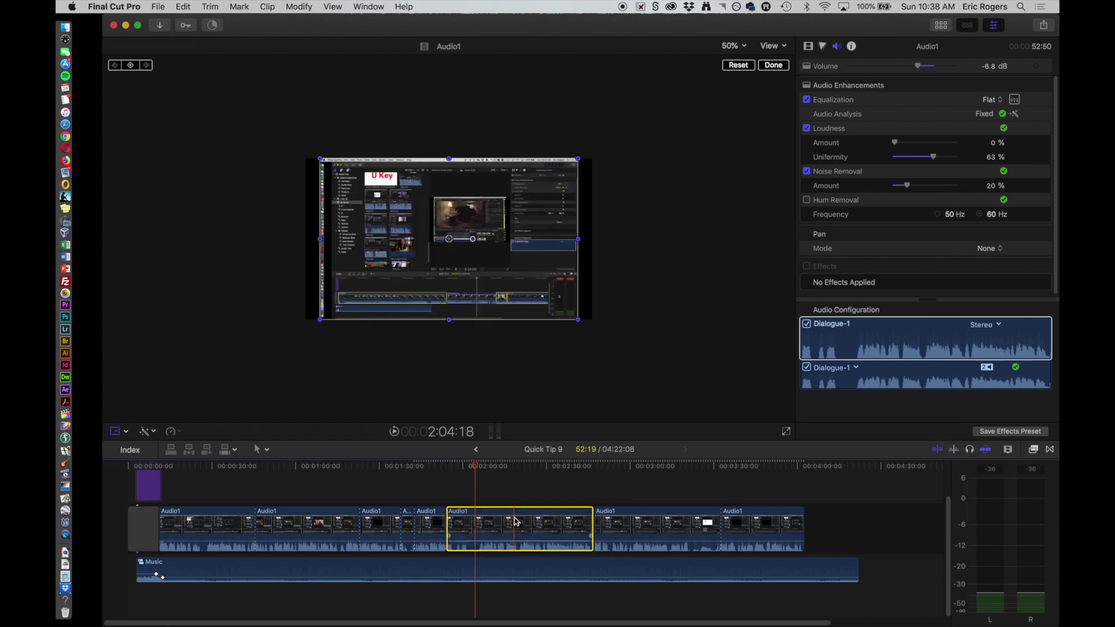
- Solo the Music clip, play it from about 2:04 to check its level, and scrub to other parts of the timeline
{"action": "left_click", "coordinate": [487, 571]}
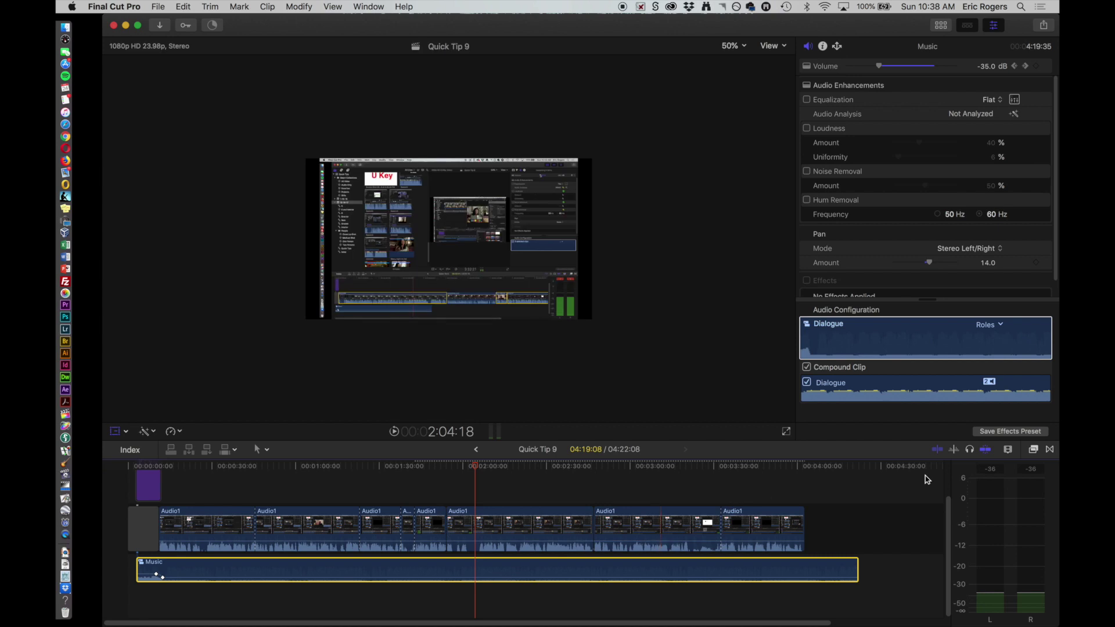
{"action": "left_click", "coordinate": [970, 451]}
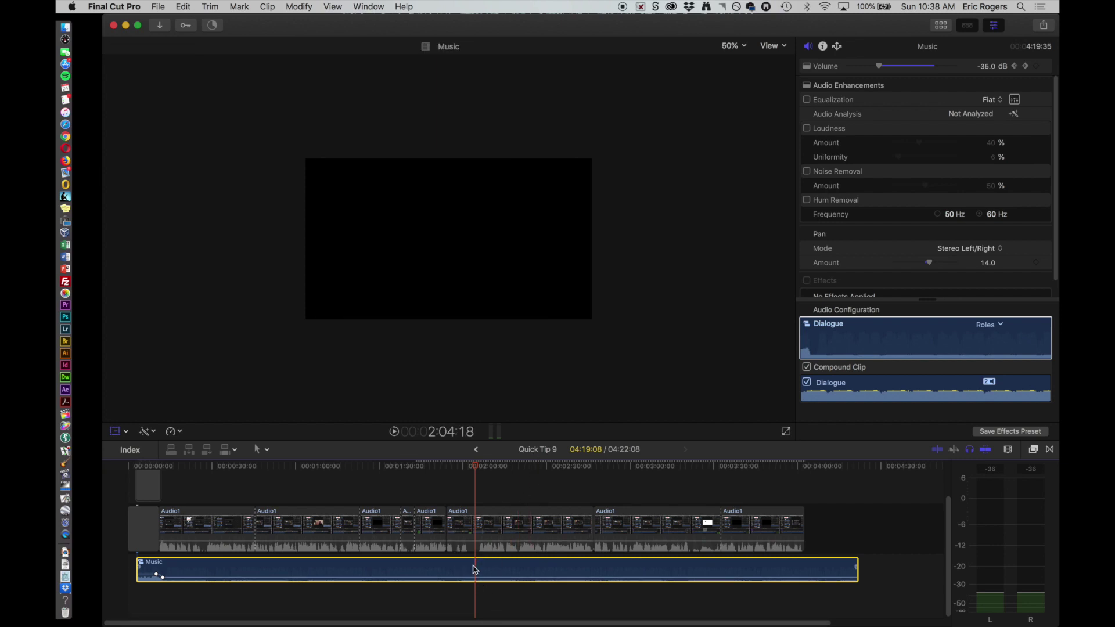
{"action": "key", "text": "space"}
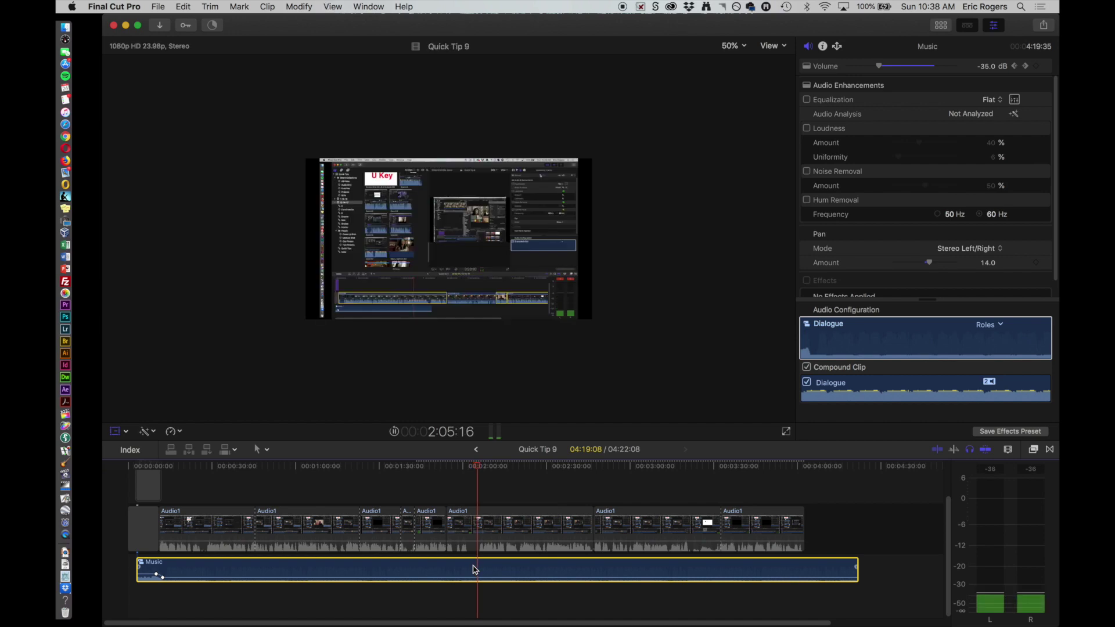
{"action": "key", "text": "space"}
{"action": "key", "text": "space"}
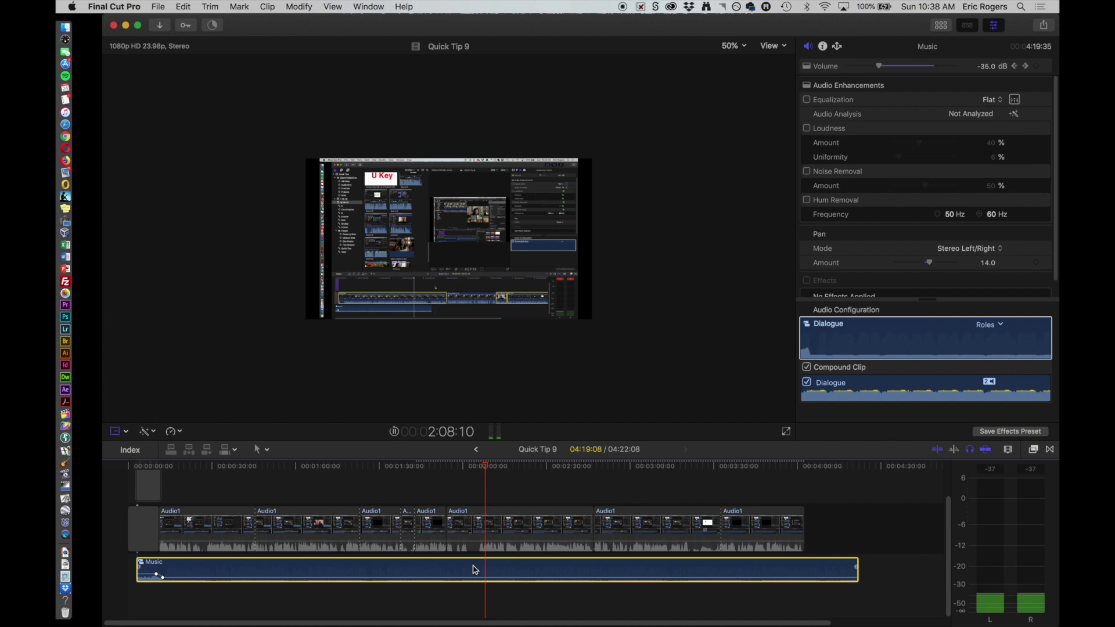
{"action": "key", "text": "space"}
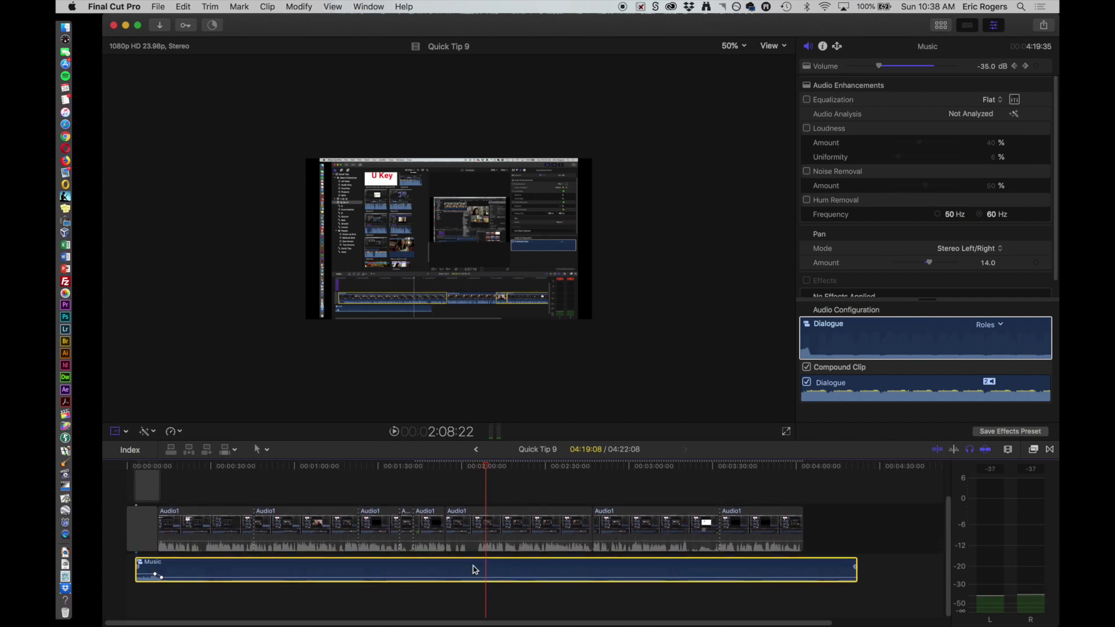
{"action": "key", "text": "space"}
{"action": "key", "text": "space"}
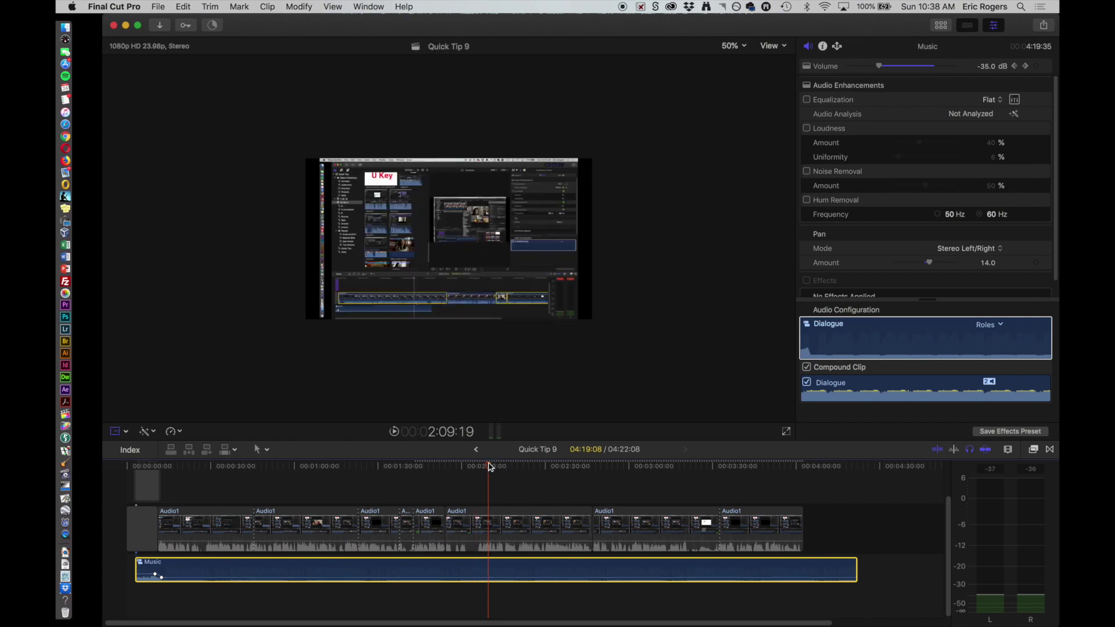
{"action": "left_click_drag", "start_coordinate": [489, 468], "coordinate": [324, 488]}
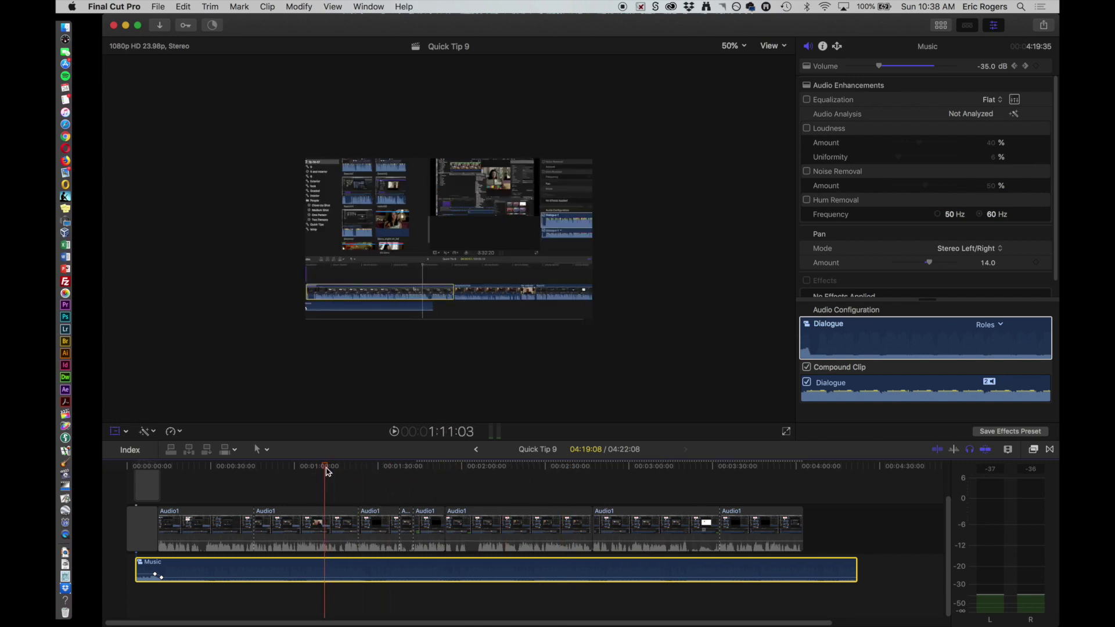
{"action": "left_click_drag", "start_coordinate": [327, 469], "coordinate": [601, 465]}
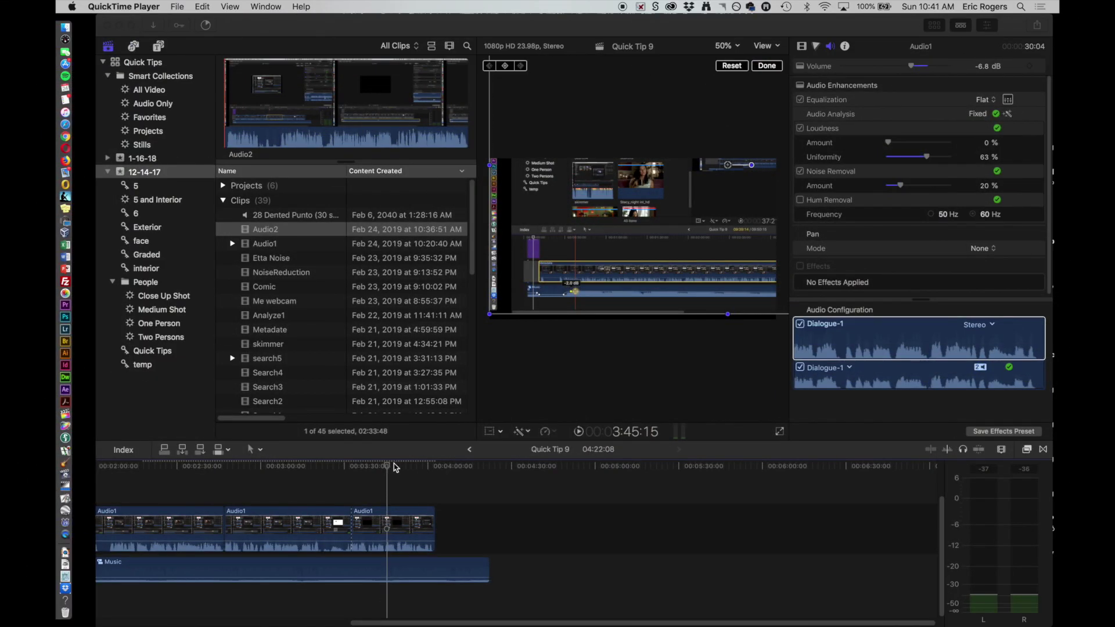
- Park the playhead at about 3:36, select the last Audio1 clip and examine its audio enhancement settings
{"action": "left_click", "coordinate": [393, 464]}
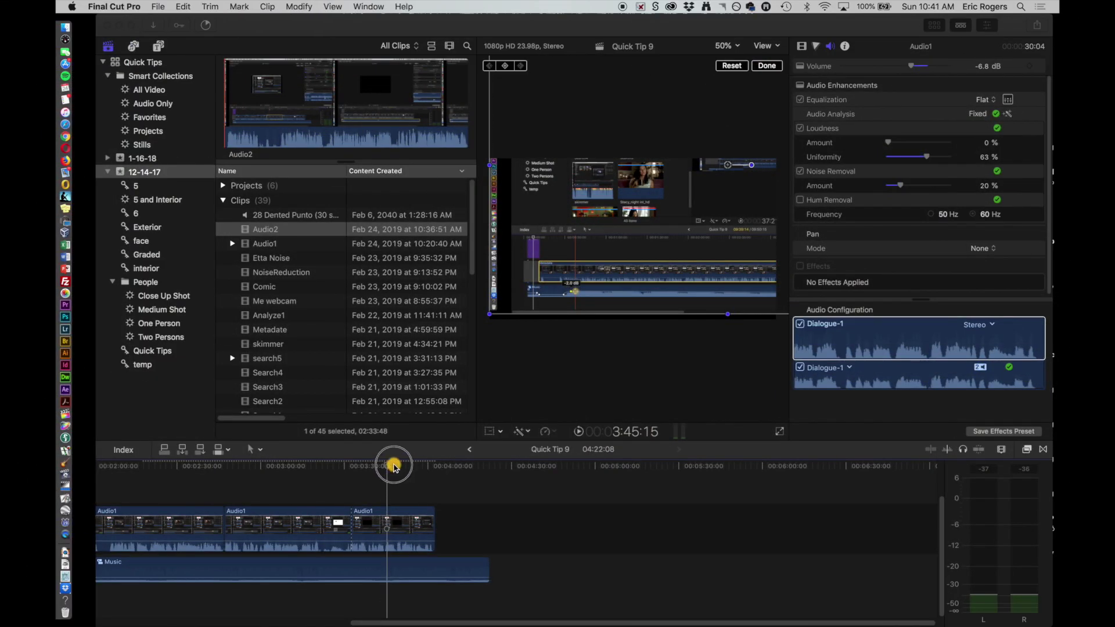
{"action": "left_click_drag", "start_coordinate": [395, 469], "coordinate": [364, 479]}
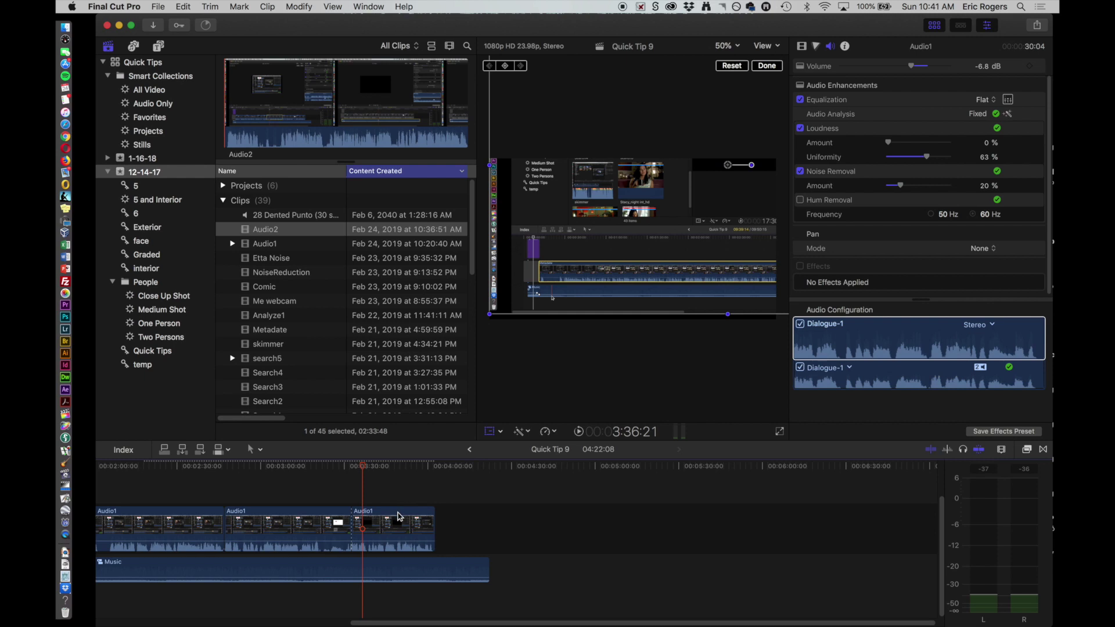
{"action": "left_click", "coordinate": [399, 518]}
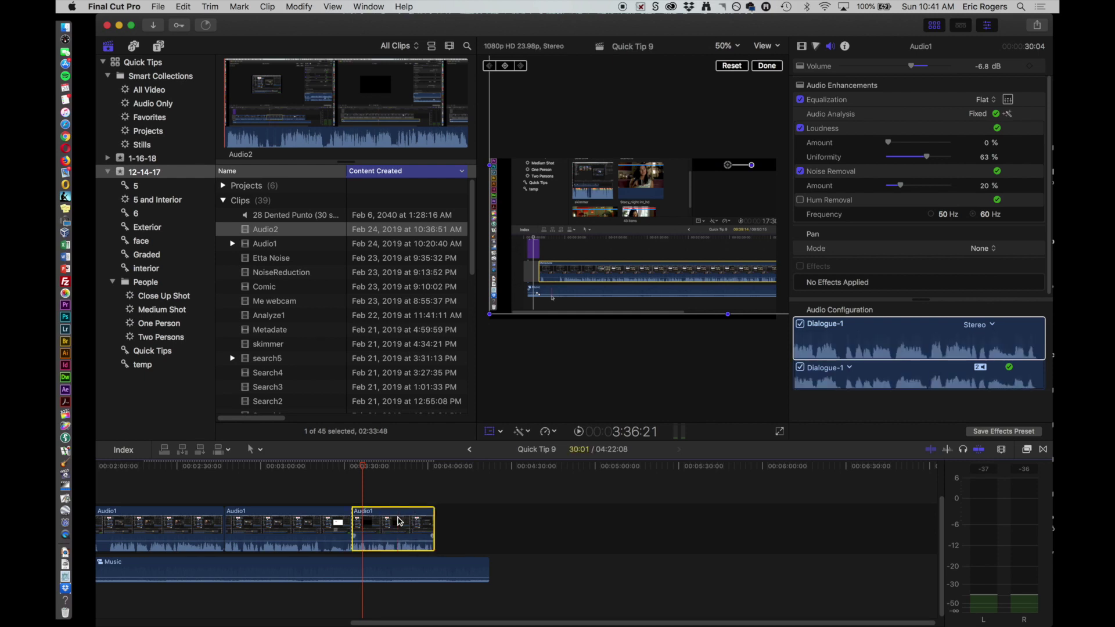
{"action": "left_click", "coordinate": [938, 200]}
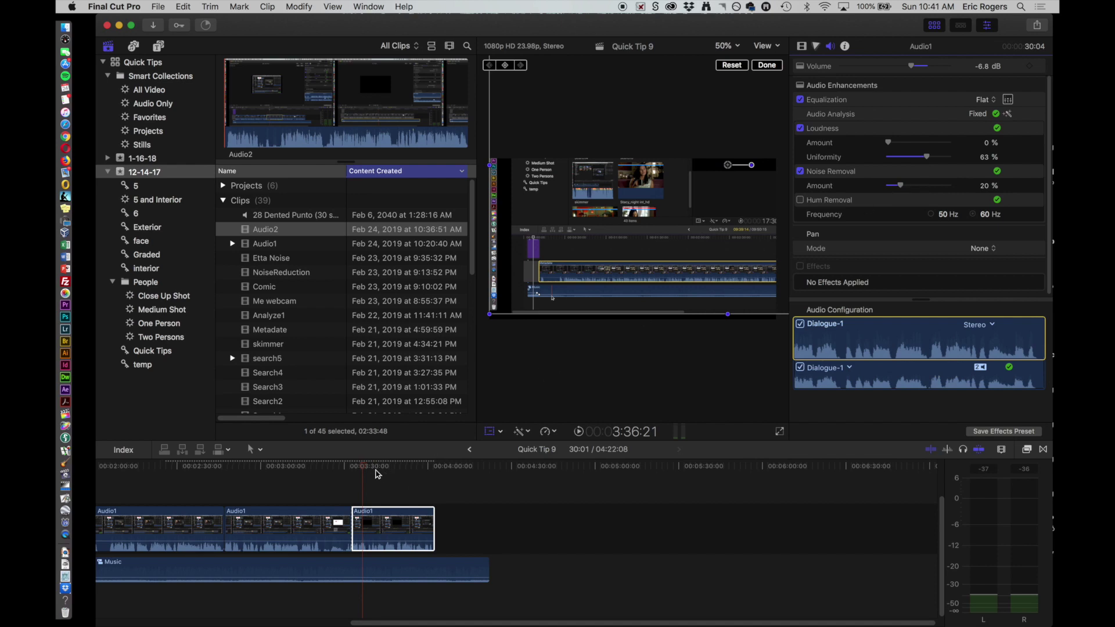
- Add the Audio2 browser clip to the end of the primary storyline, directly after the last Audio1 clip
{"action": "left_click_drag", "start_coordinate": [366, 466], "coordinate": [398, 467]}
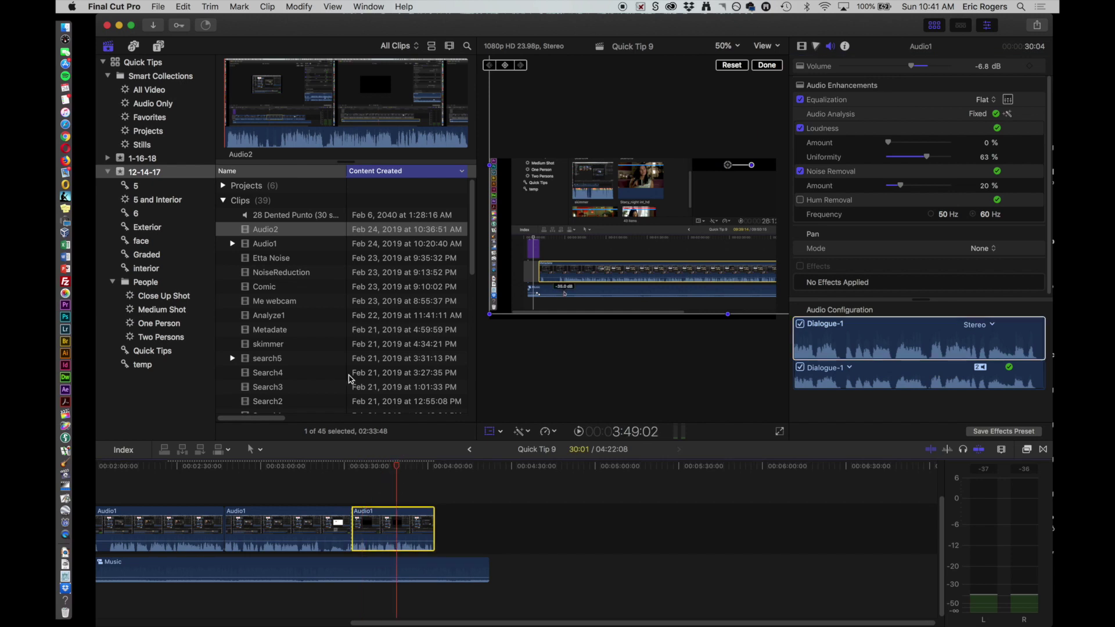
{"action": "left_click_drag", "start_coordinate": [290, 230], "coordinate": [437, 525]}
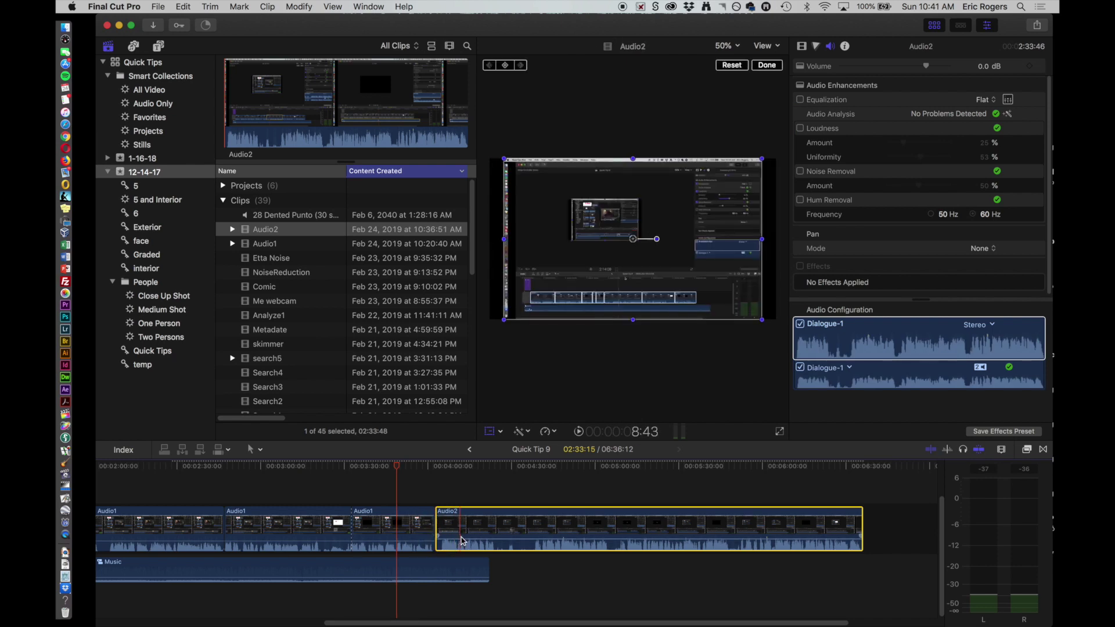
{"action": "left_click", "coordinate": [482, 524]}
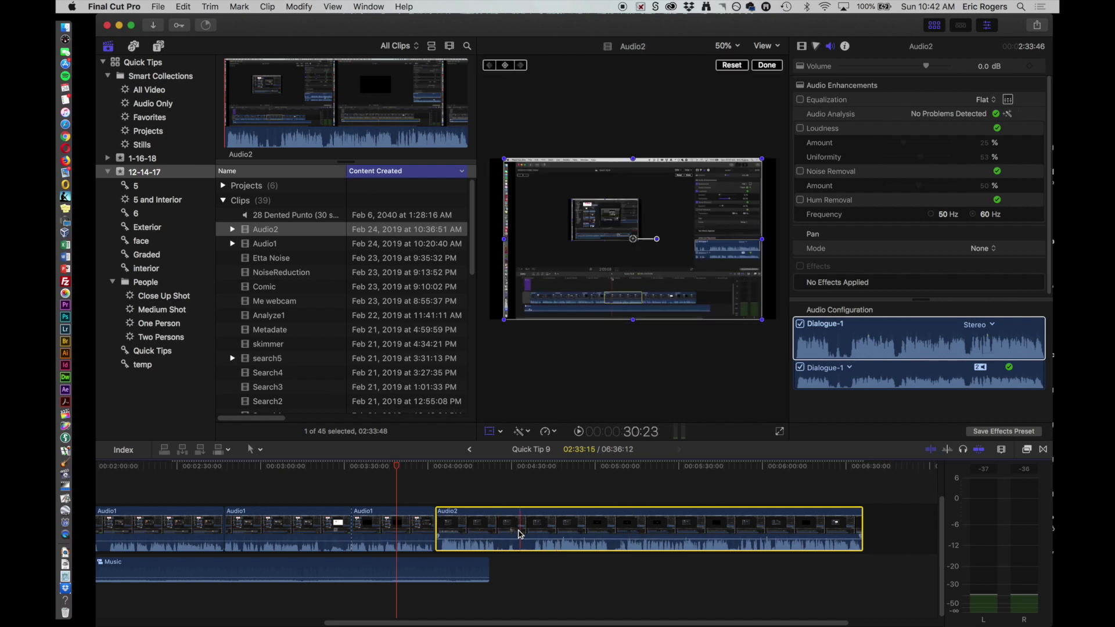
- Copy the last Audio1 clip and paste only its audio attributes (Volume, EQ, Loudness, Background Noise Removal, Hum Removal) onto Audio2, without video attributes
{"action": "left_click", "coordinate": [412, 520]}
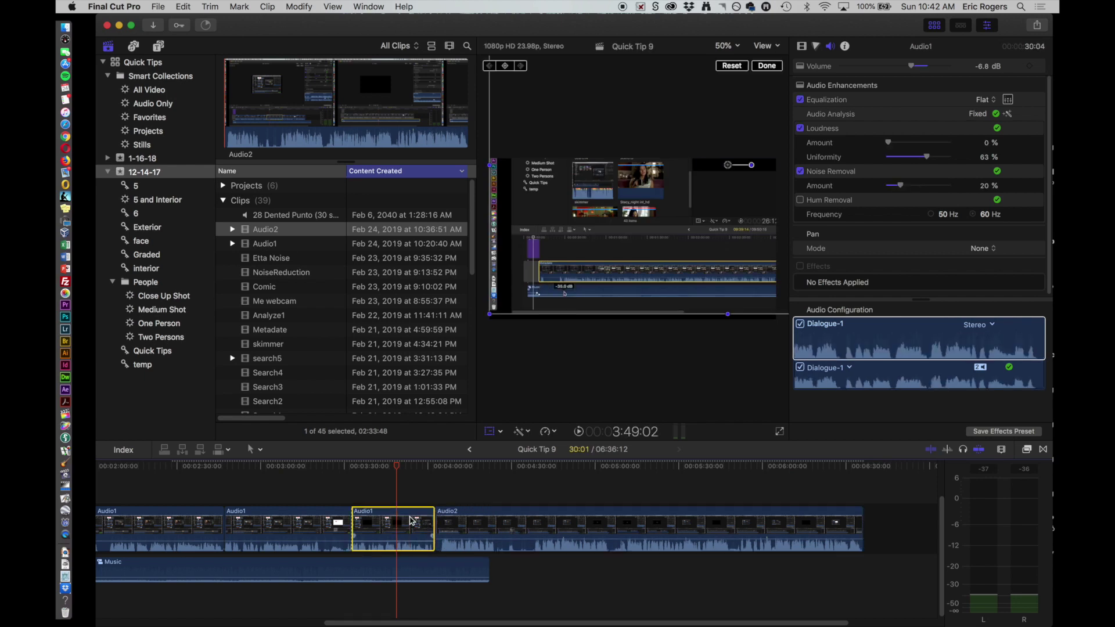
{"action": "left_click", "coordinate": [479, 518]}
{"action": "left_click", "coordinate": [183, 6]}
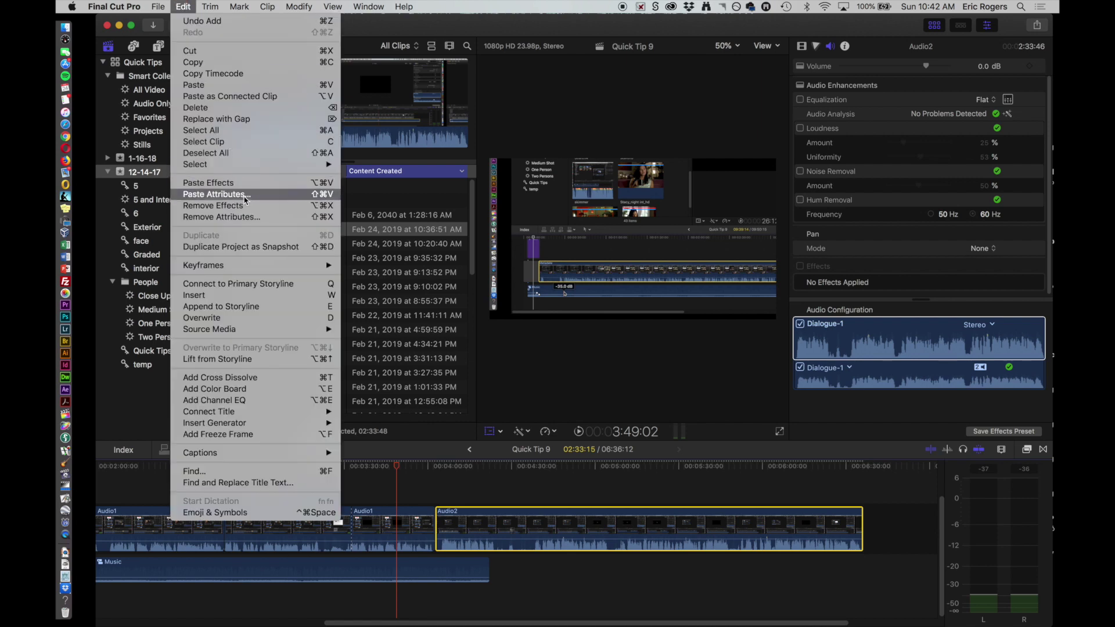
{"action": "left_click", "coordinate": [243, 184]}
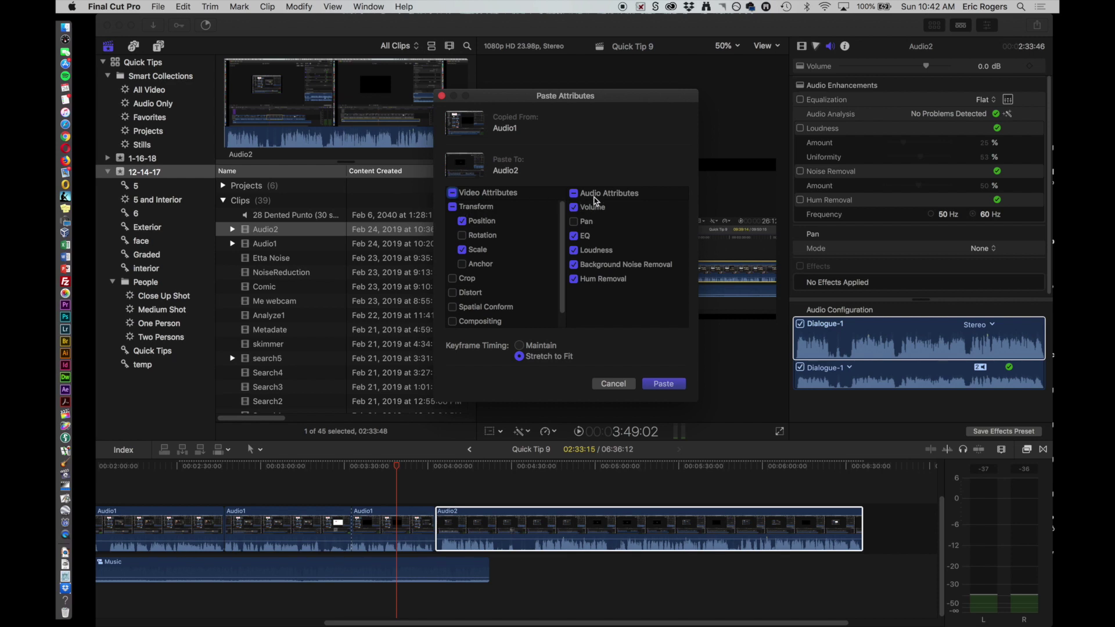
{"action": "left_click", "coordinate": [453, 194]}
{"action": "left_click", "coordinate": [453, 194]}
{"action": "left_click", "coordinate": [665, 384]}
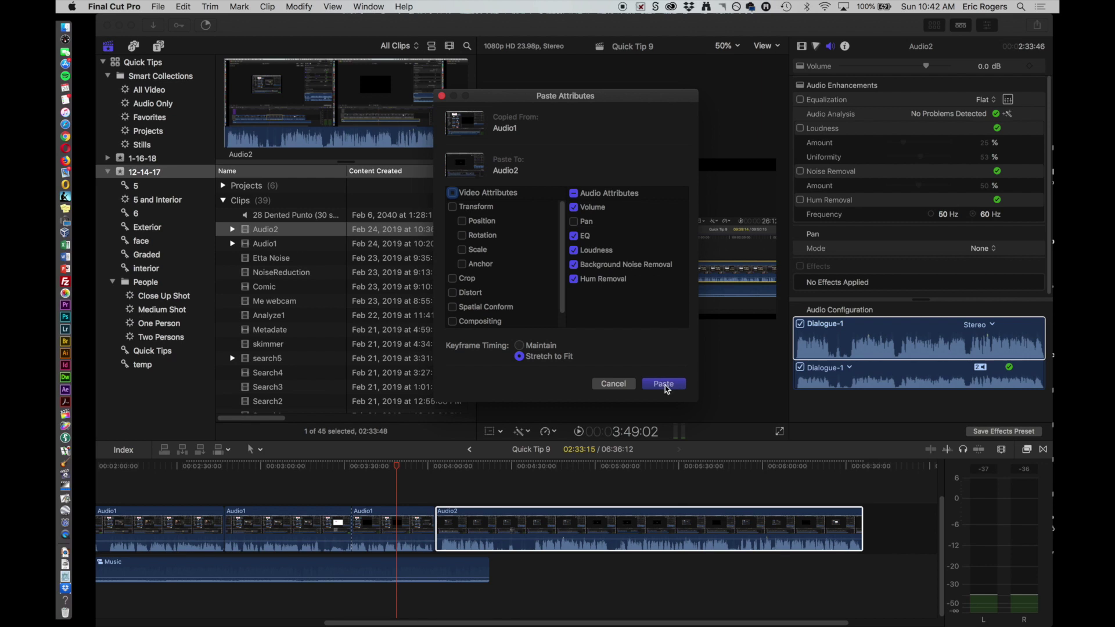
- Look over the Audio2 clip by moving the playhead into its first part
{"action": "key", "text": "shift+t"}
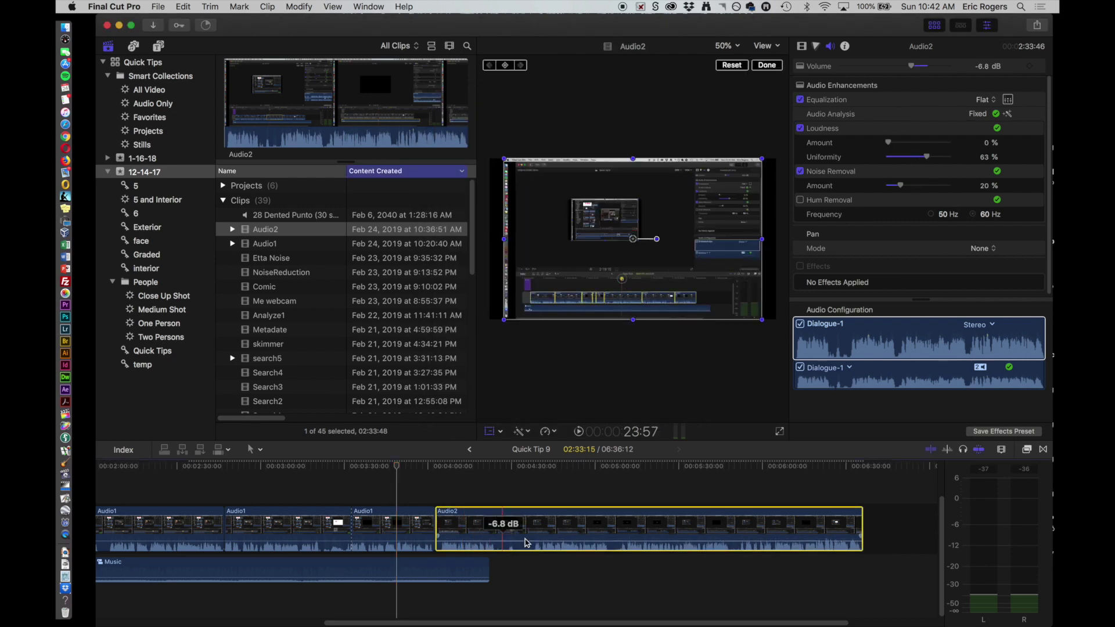
{"action": "left_click_drag", "start_coordinate": [398, 467], "coordinate": [527, 472]}
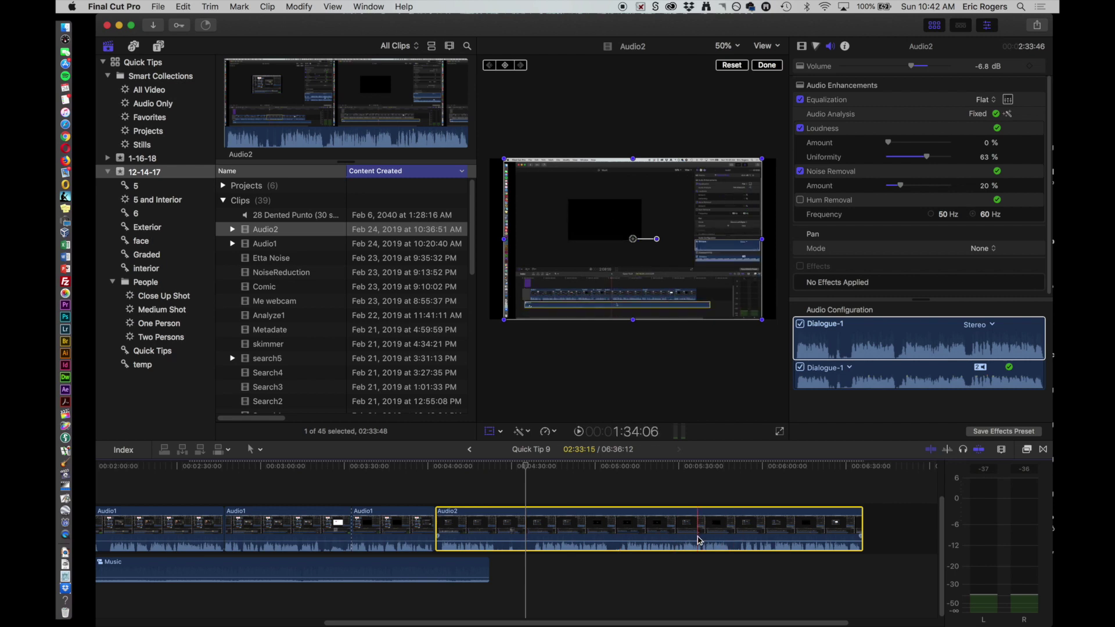
{"action": "left_click_drag", "start_coordinate": [529, 469], "coordinate": [500, 471]}
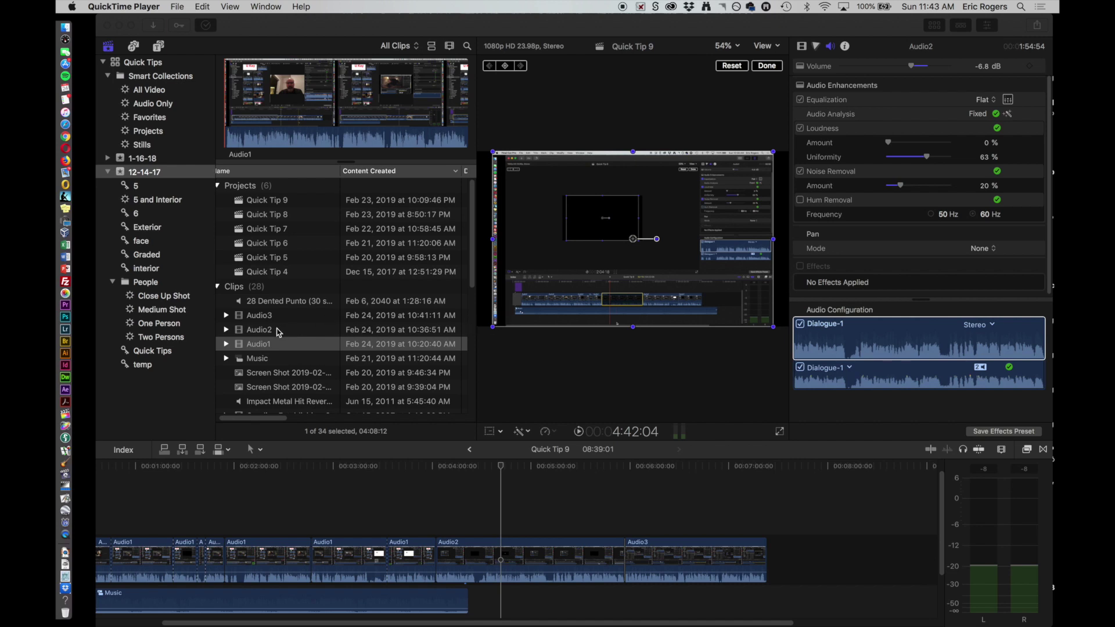
- Try connecting the Audio1 browser clip above Audio2, first at about 4:42 and again at 4:50:21, and undo both edits
{"action": "left_click", "coordinate": [256, 349]}
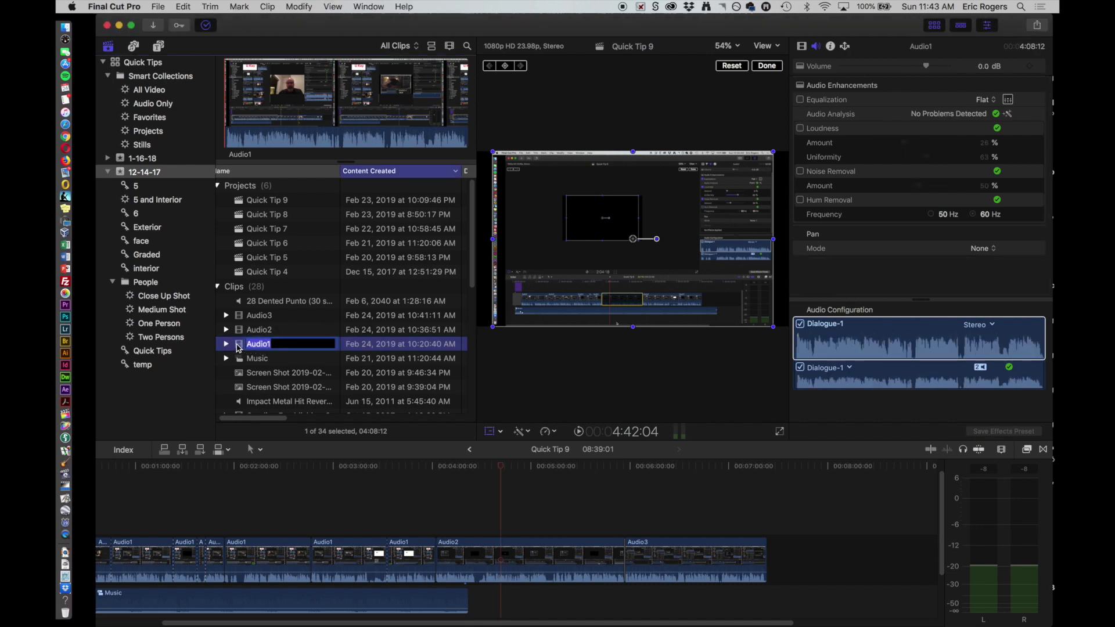
{"action": "left_click_drag", "start_coordinate": [237, 349], "coordinate": [465, 508]}
{"action": "key", "text": "super+z"}
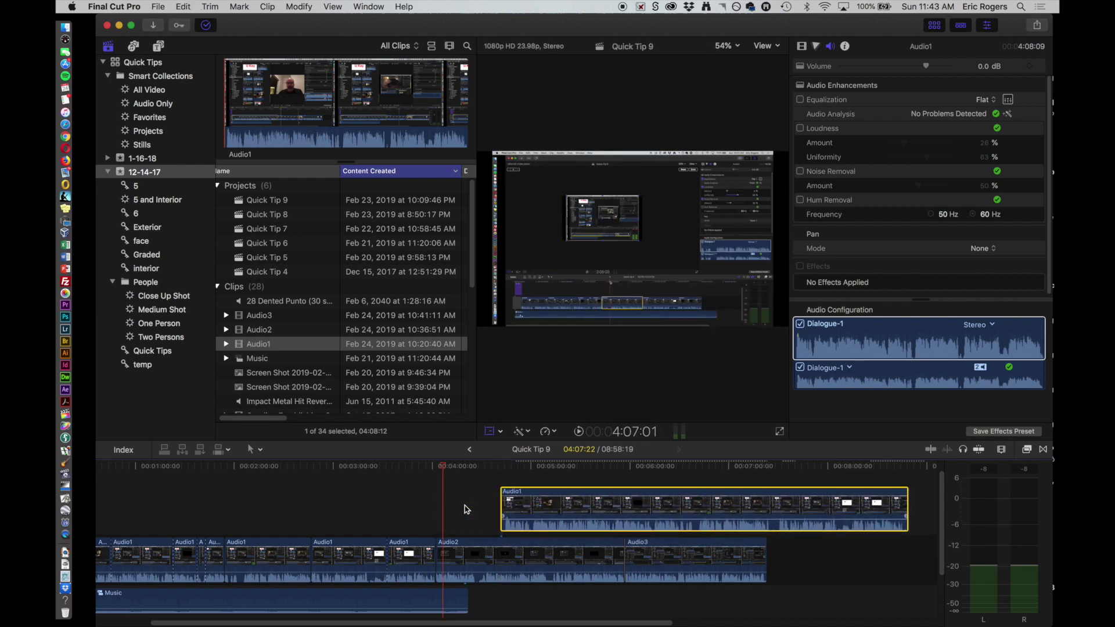
{"action": "key", "text": "super+z"}
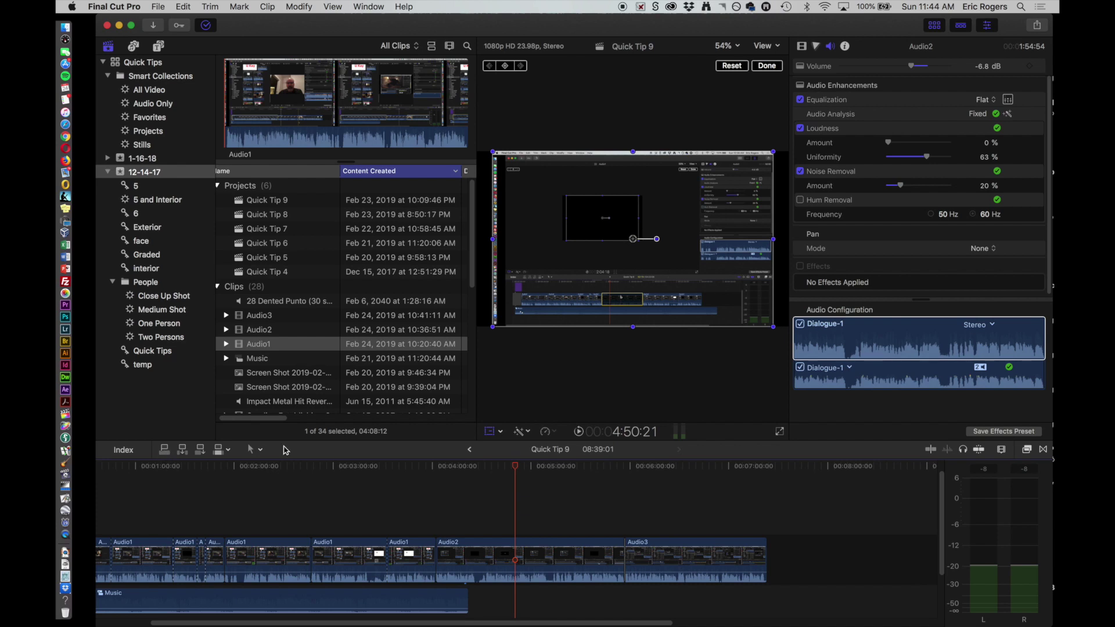
{"action": "left_click", "coordinate": [166, 454]}
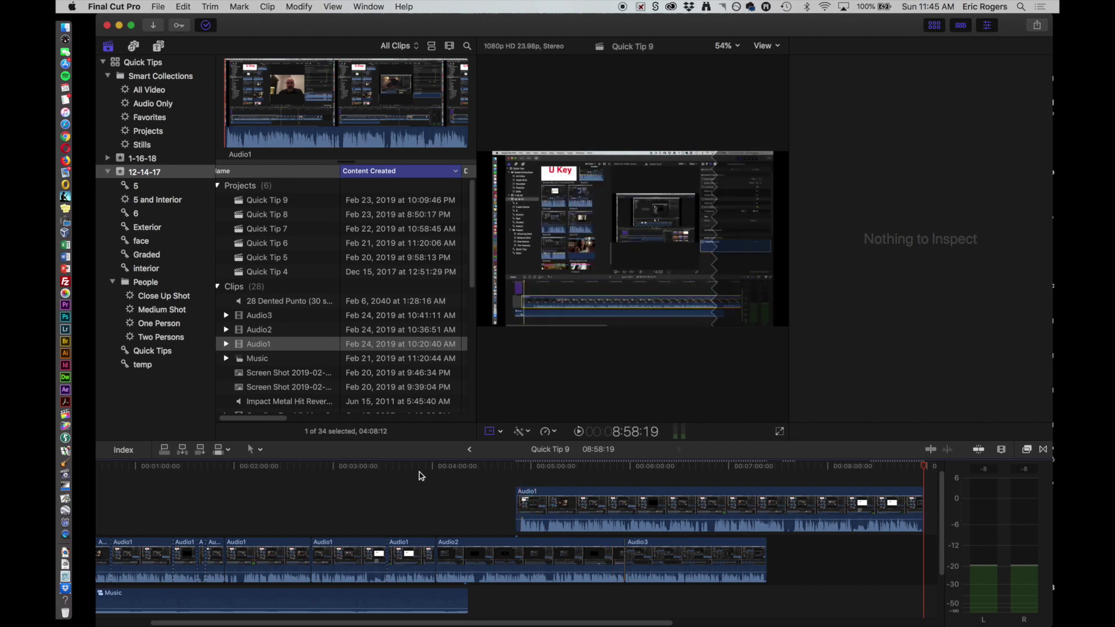
{"action": "key", "text": "super+z"}
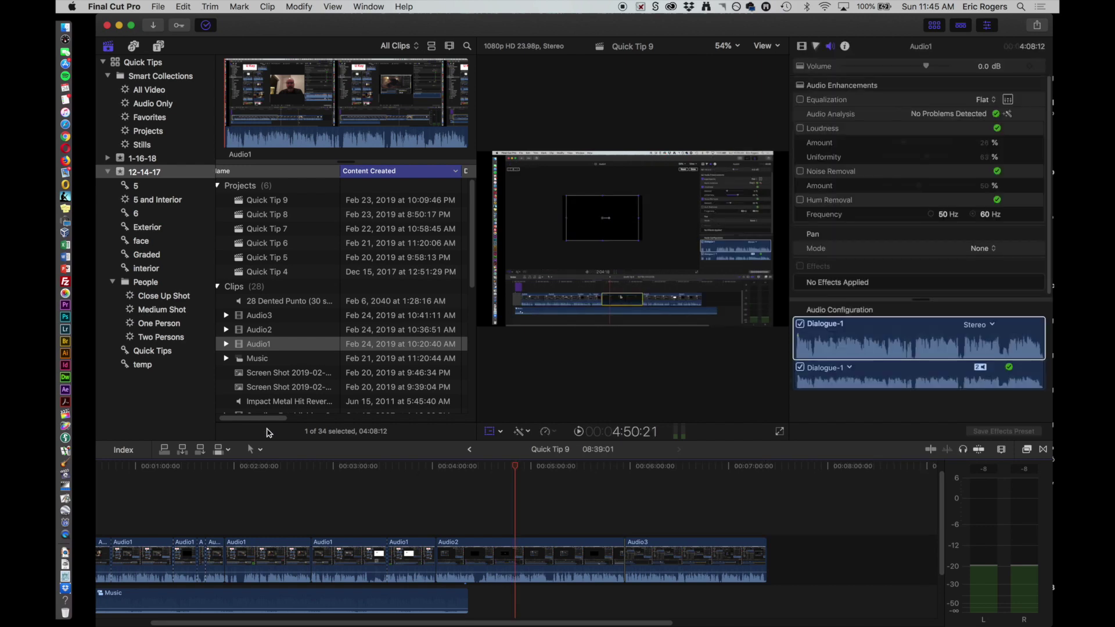
- Insert the Audio1 browser clip into the primary storyline at 4:50:21, inside Audio2, and look over the clips and music around it
{"action": "left_click", "coordinate": [184, 455]}
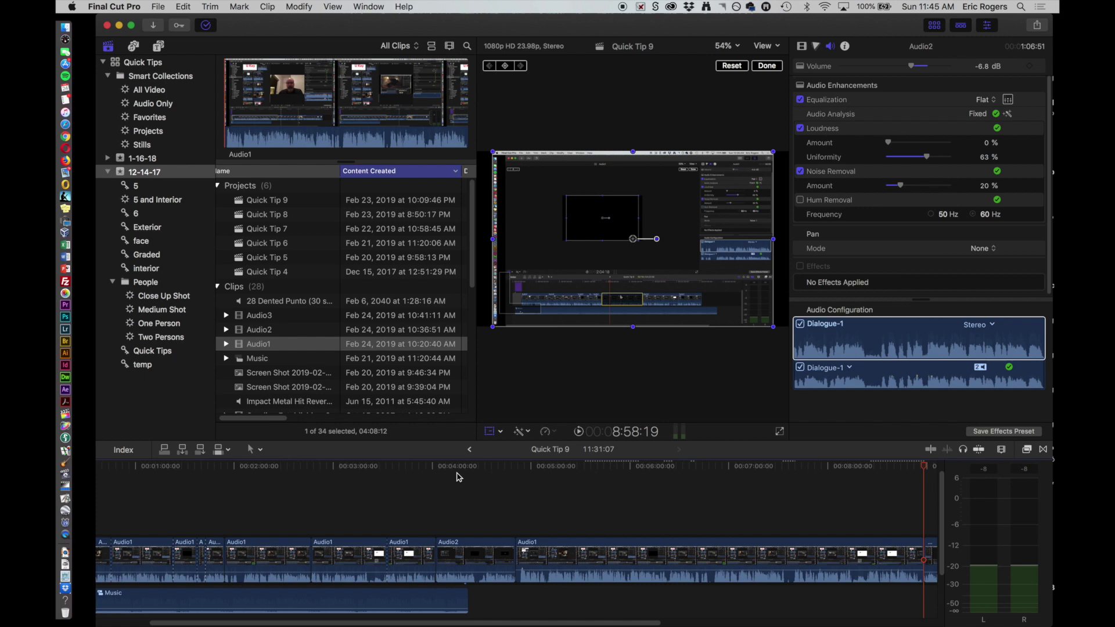
{"action": "scroll", "coordinate": [513, 557], "scroll_direction": "right", "scroll_amount": 10}
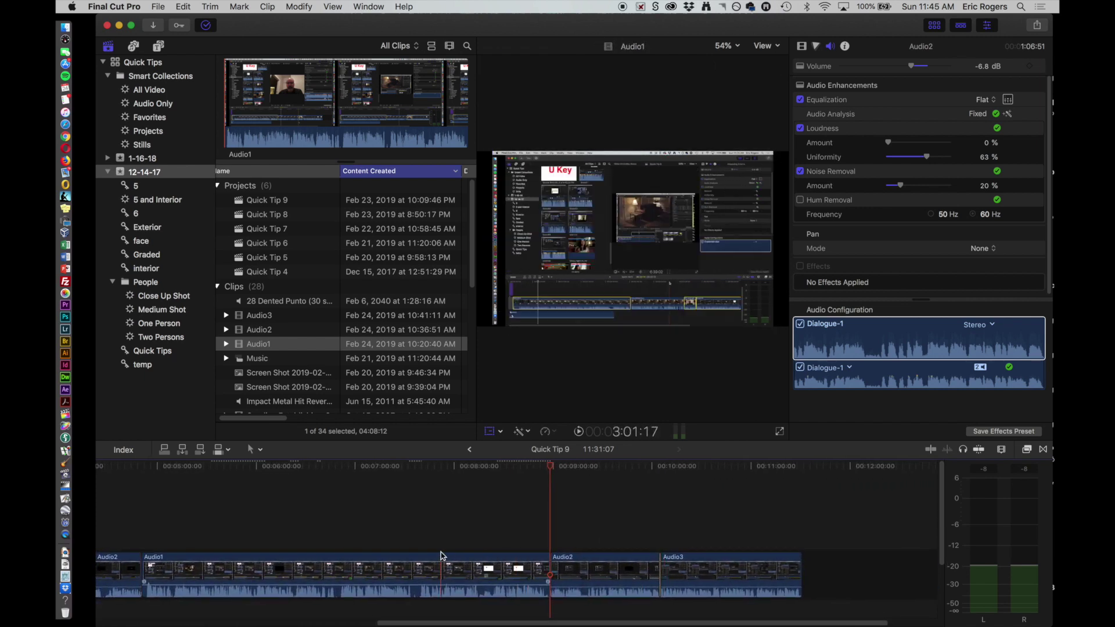
{"action": "scroll", "coordinate": [443, 556], "scroll_direction": "down", "scroll_amount": 5}
{"action": "key", "text": "shift+t"}
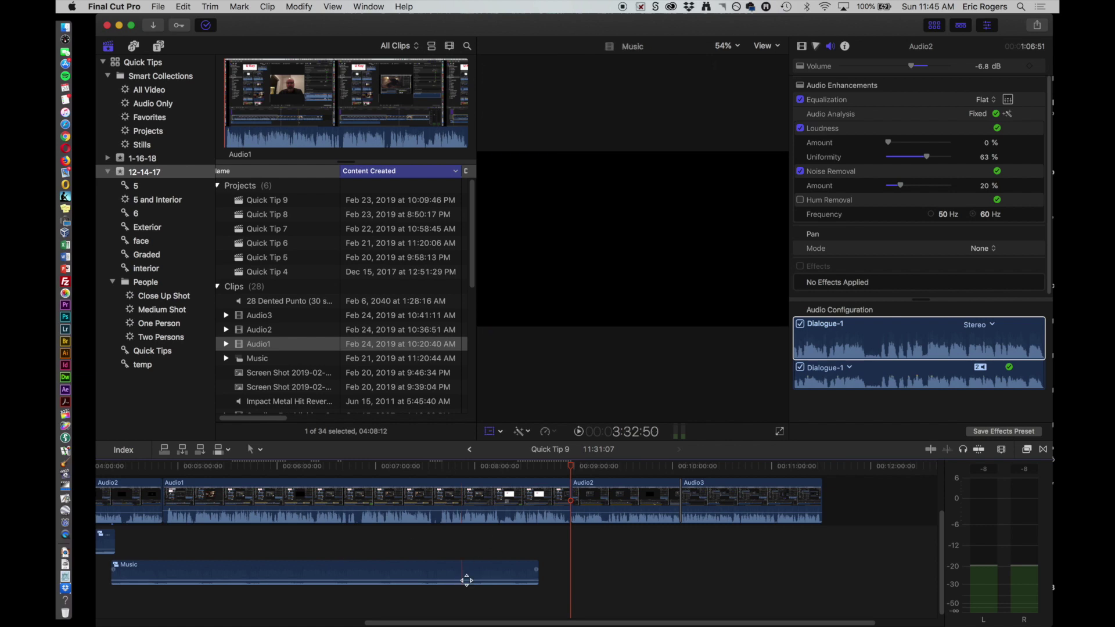
{"action": "scroll", "coordinate": [621, 574], "scroll_direction": "left", "scroll_amount": 5}
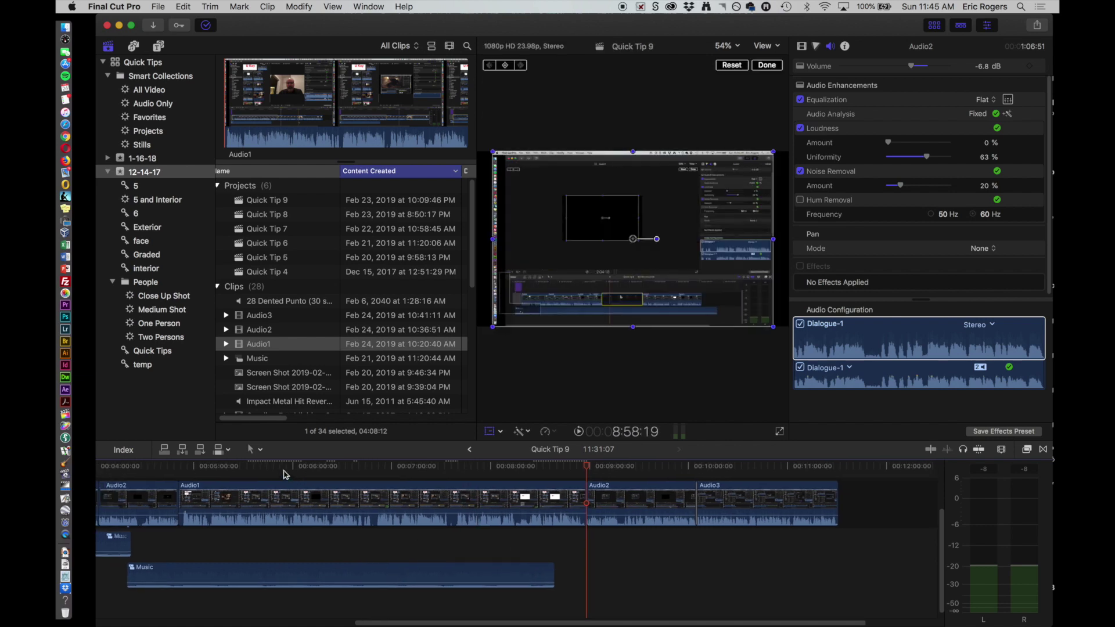
- Look over the clips and music around the Audio1 clip inserted inside Audio2, and undo that insertion
{"action": "scroll", "coordinate": [284, 475], "scroll_direction": "up", "scroll_amount": 3}
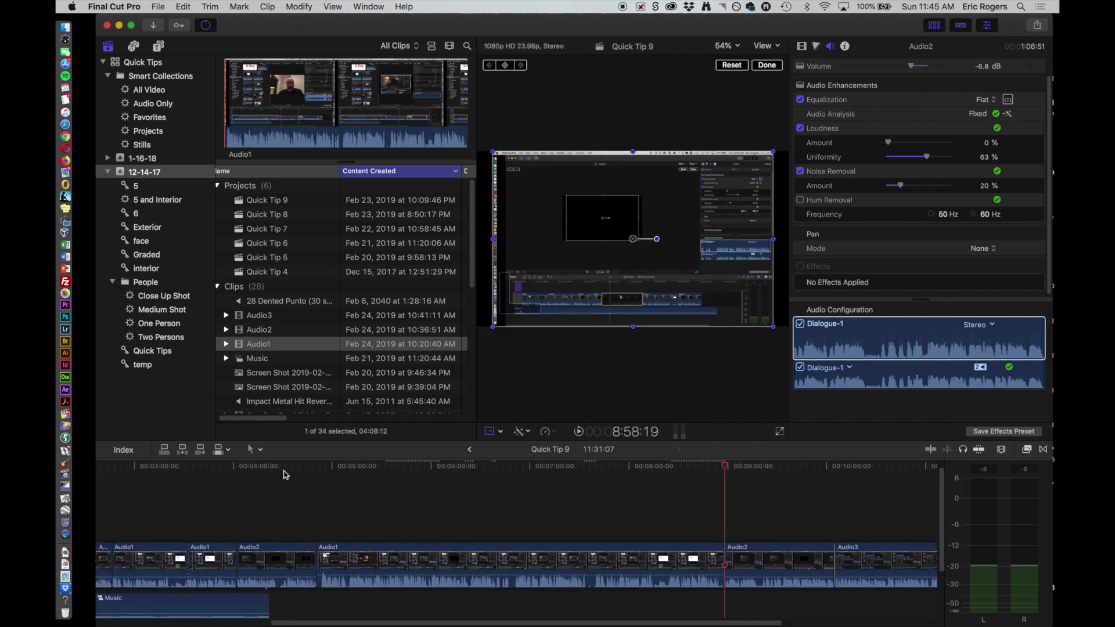
{"action": "scroll", "coordinate": [285, 474], "scroll_direction": "down", "scroll_amount": 2}
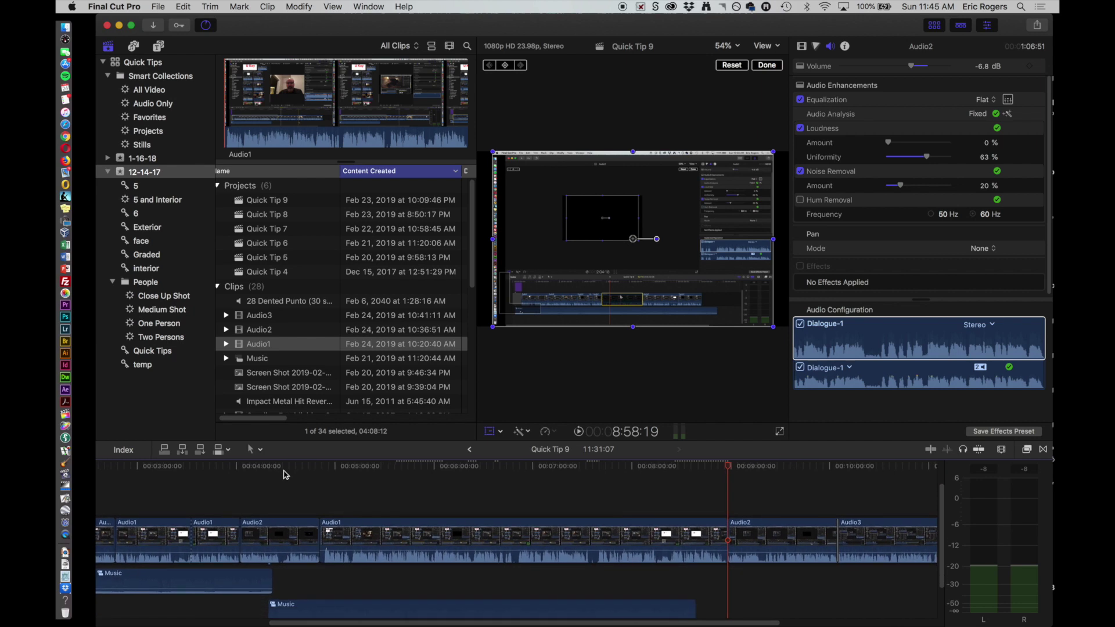
{"action": "scroll", "coordinate": [284, 474], "scroll_direction": "down", "scroll_amount": 2}
{"action": "scroll", "coordinate": [285, 475], "scroll_direction": "left", "scroll_amount": 2}
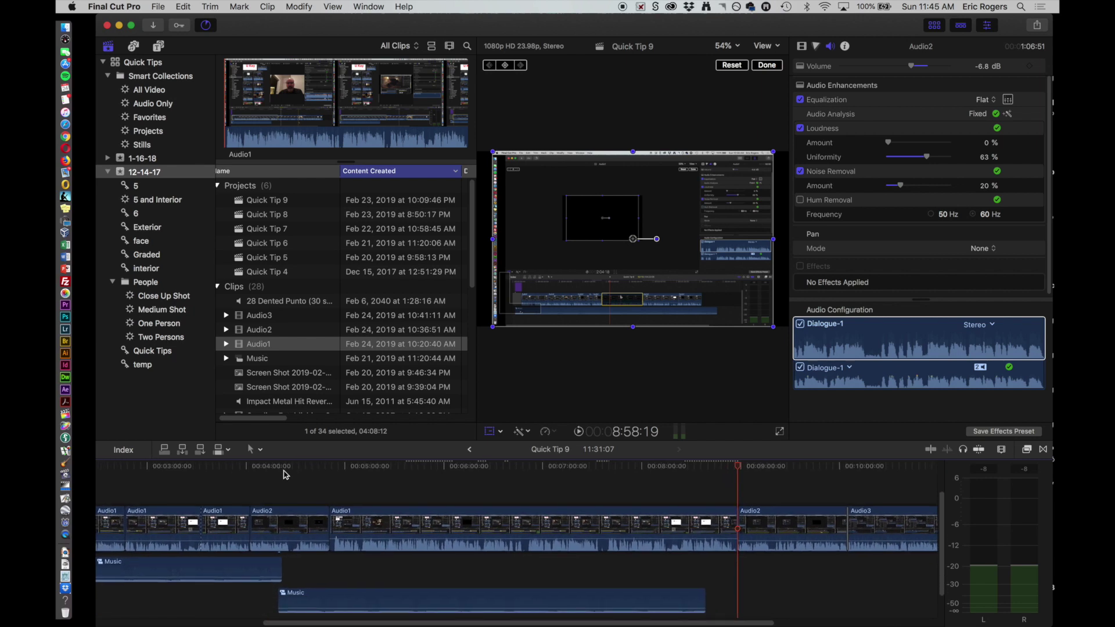
{"action": "key", "text": "super+z"}
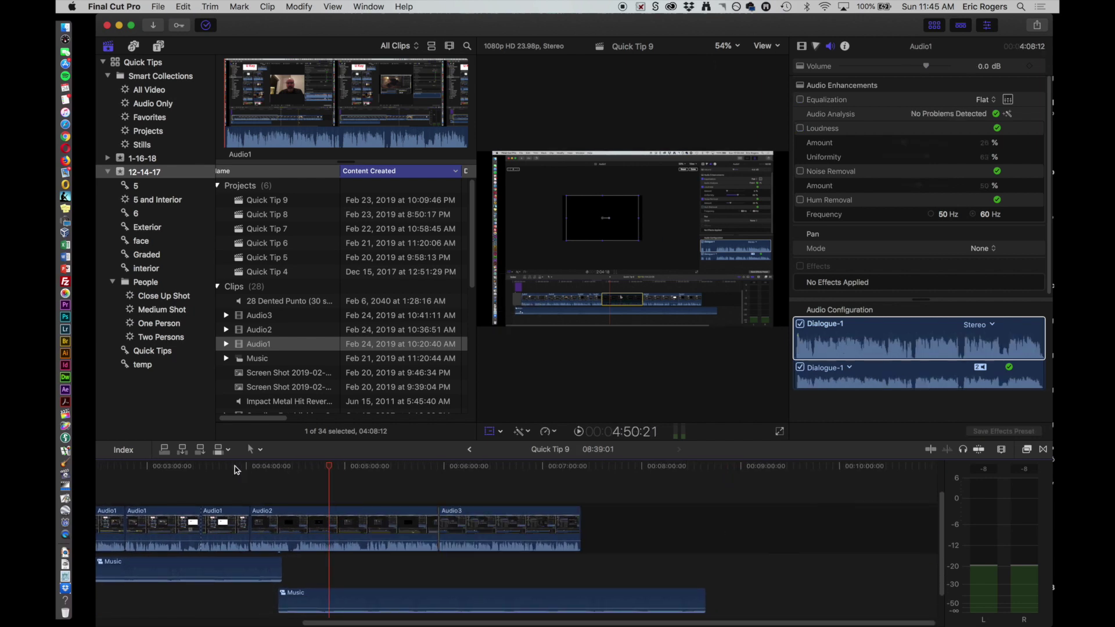
- Append the Audio1 browser clip to the end of the primary storyline, and look over the timeline
{"action": "left_click", "coordinate": [201, 452]}
{"action": "scroll", "coordinate": [585, 515], "scroll_direction": "right", "scroll_amount": 6}
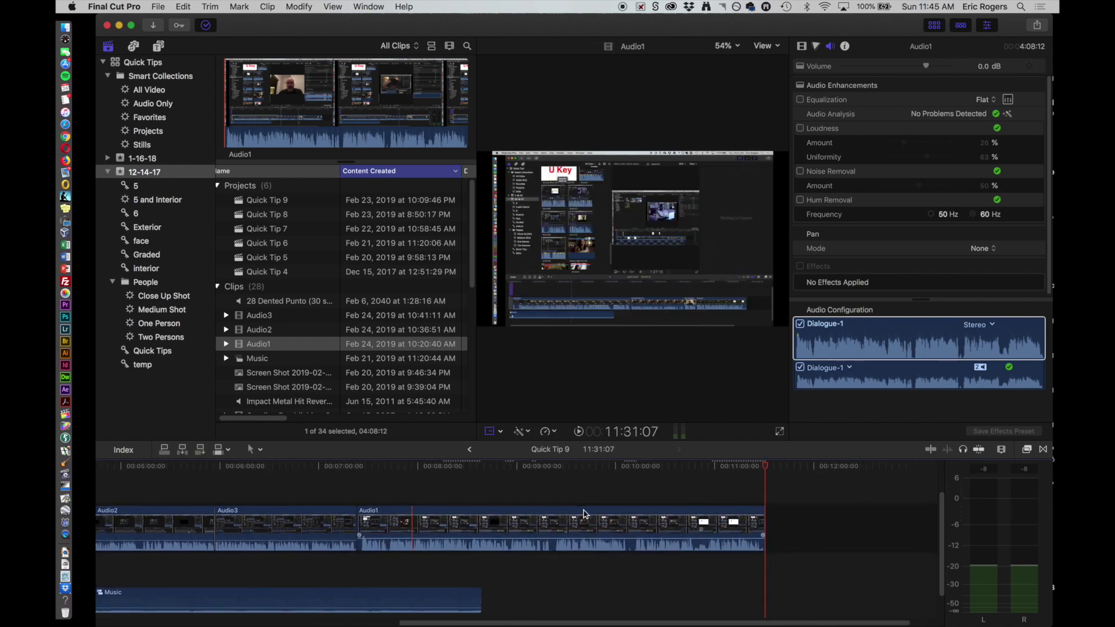
{"action": "scroll", "coordinate": [584, 515], "scroll_direction": "left", "scroll_amount": 12}
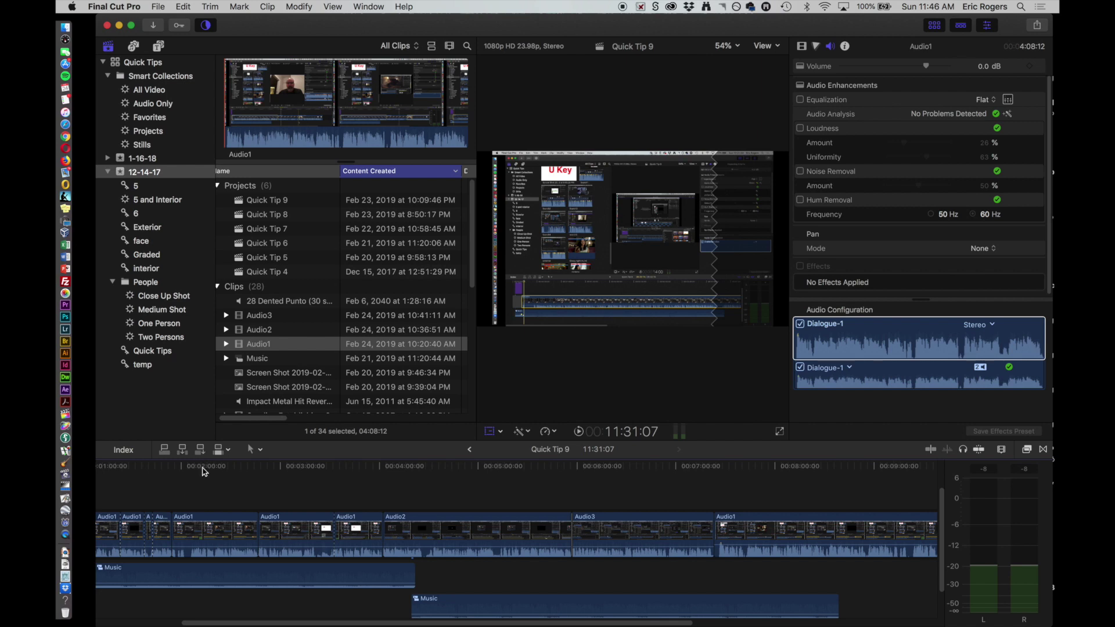
{"action": "left_click", "coordinate": [183, 453]}
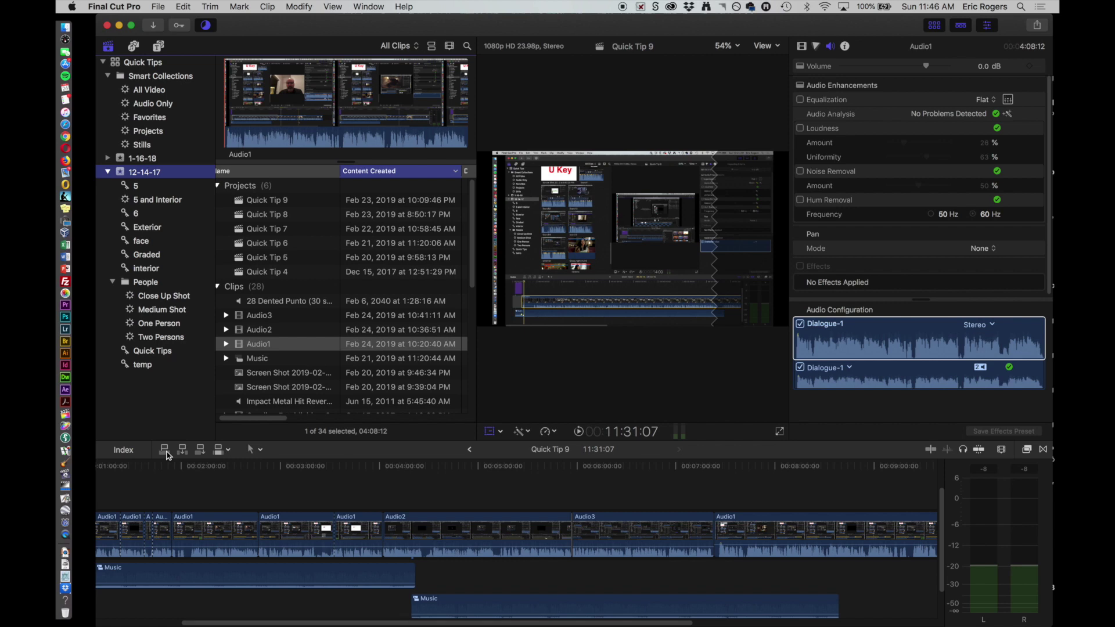
{"action": "scroll", "coordinate": [482, 485], "scroll_direction": "up", "scroll_amount": 2}
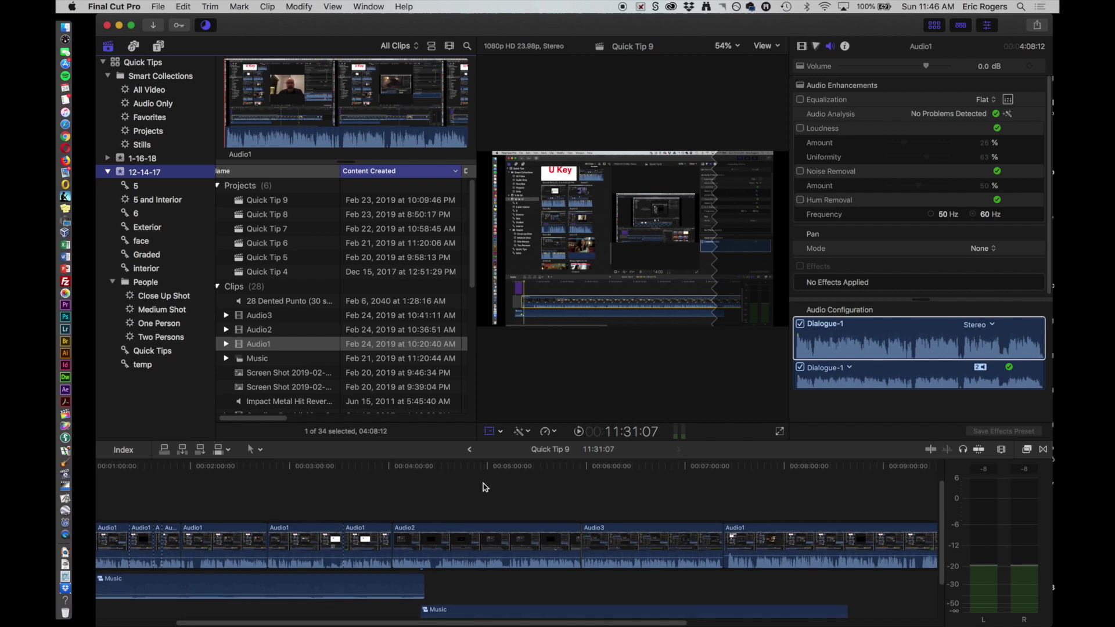
- Show the browser clips as filmstrips and mark a range about 6:15 long in the middle of Caroline Establishing_3
{"action": "scroll", "coordinate": [374, 344], "scroll_direction": "down", "scroll_amount": 3}
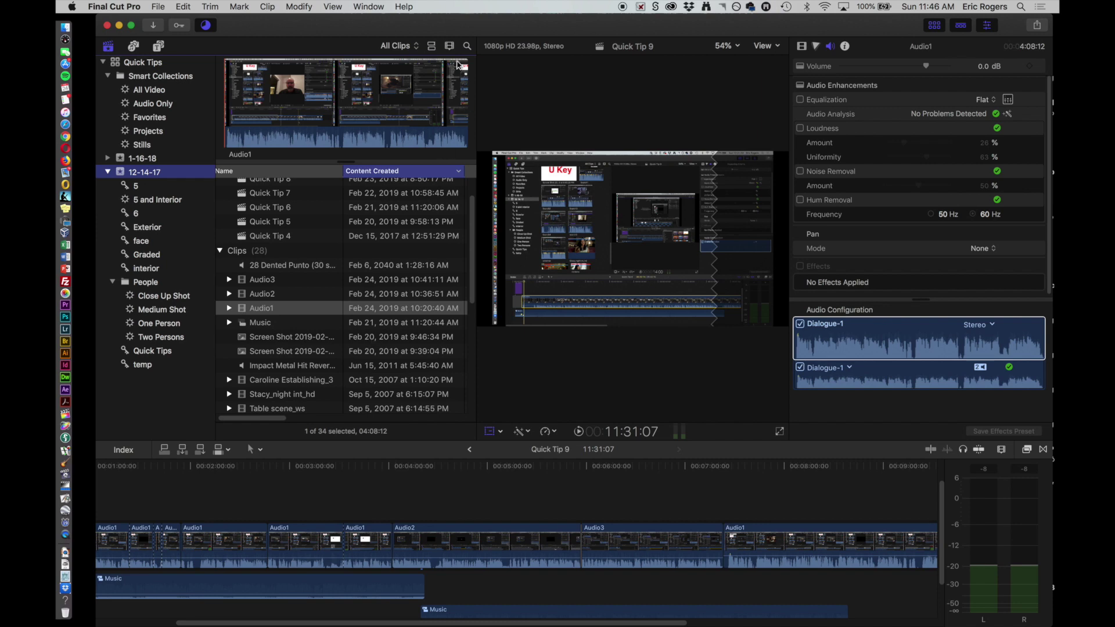
{"action": "left_click", "coordinate": [431, 47]}
{"action": "scroll", "coordinate": [435, 257], "scroll_direction": "down", "scroll_amount": 4}
{"action": "scroll", "coordinate": [435, 255], "scroll_direction": "down", "scroll_amount": 5}
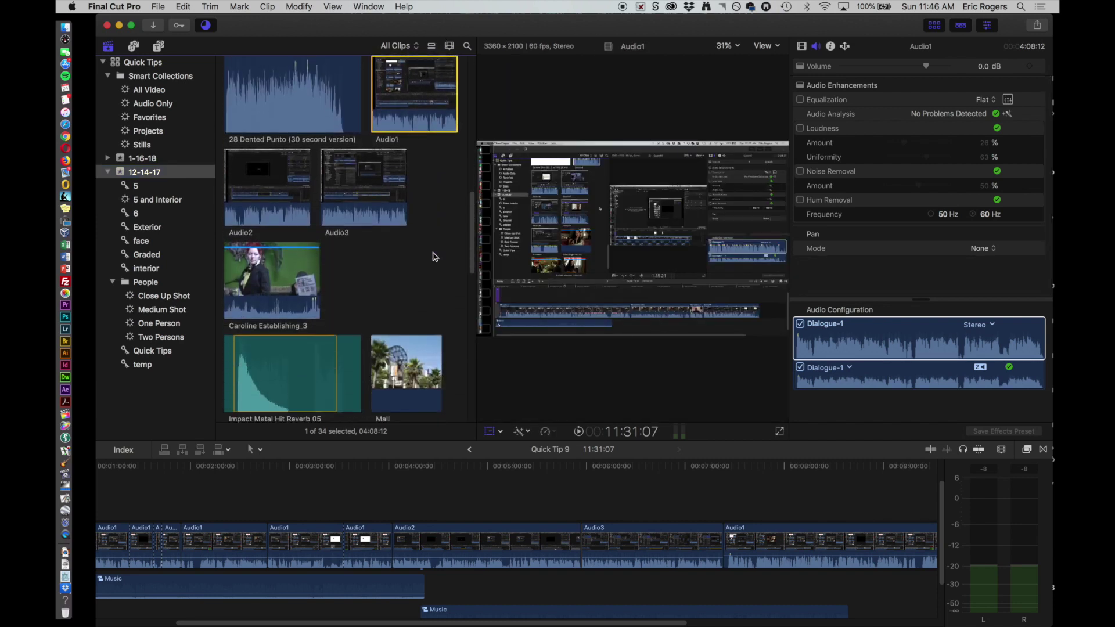
{"action": "left_click", "coordinate": [278, 287]}
{"action": "key", "text": "alt+super+a"}
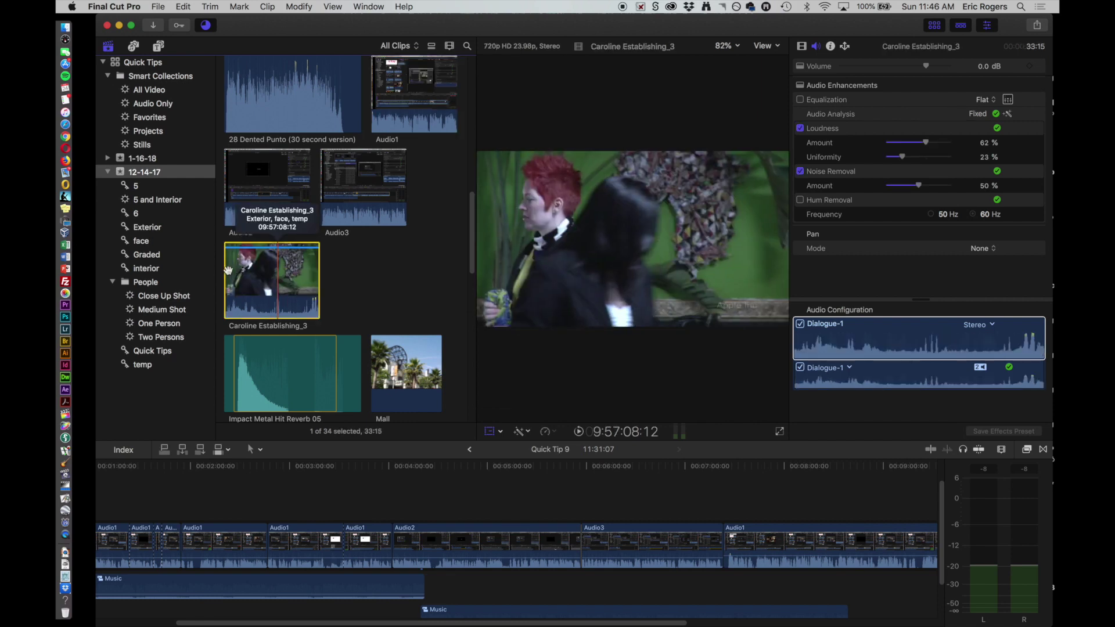
{"action": "left_click_drag", "start_coordinate": [225, 271], "coordinate": [273, 270]}
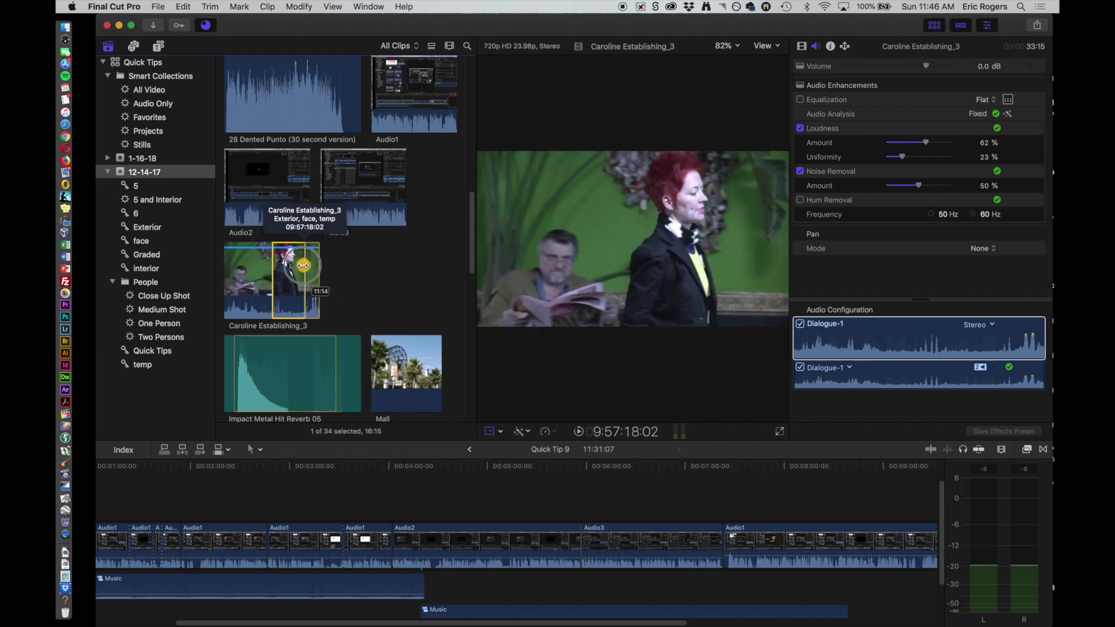
- Connect the marked Caroline Establishing_3 range above Audio2 at 4:35:07 as Video Only
{"action": "left_click", "coordinate": [446, 468]}
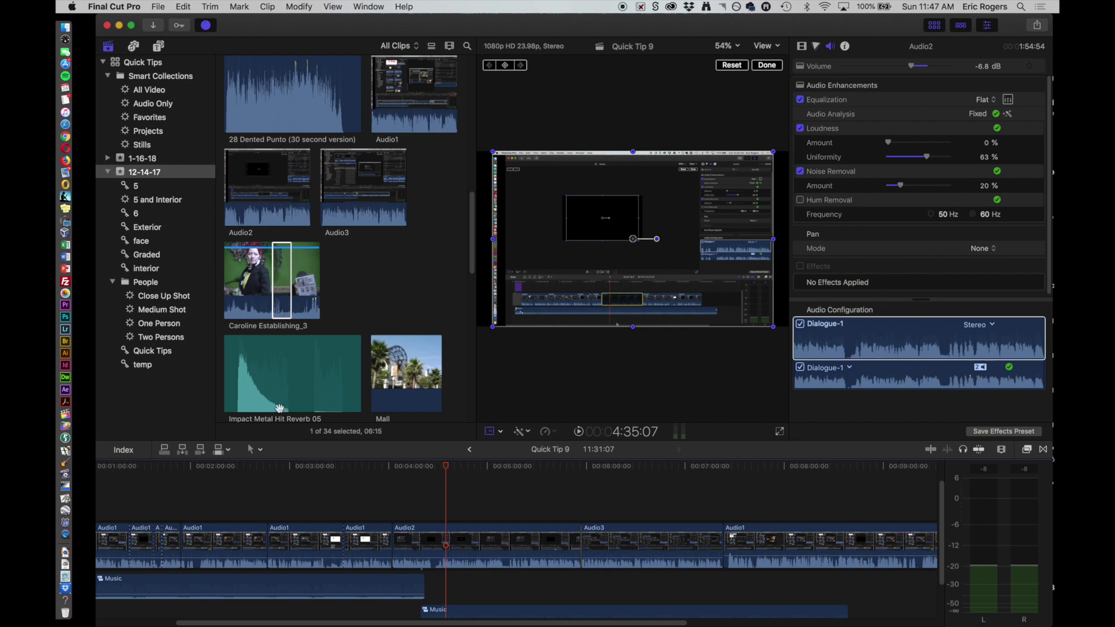
{"action": "left_click", "coordinate": [229, 451]}
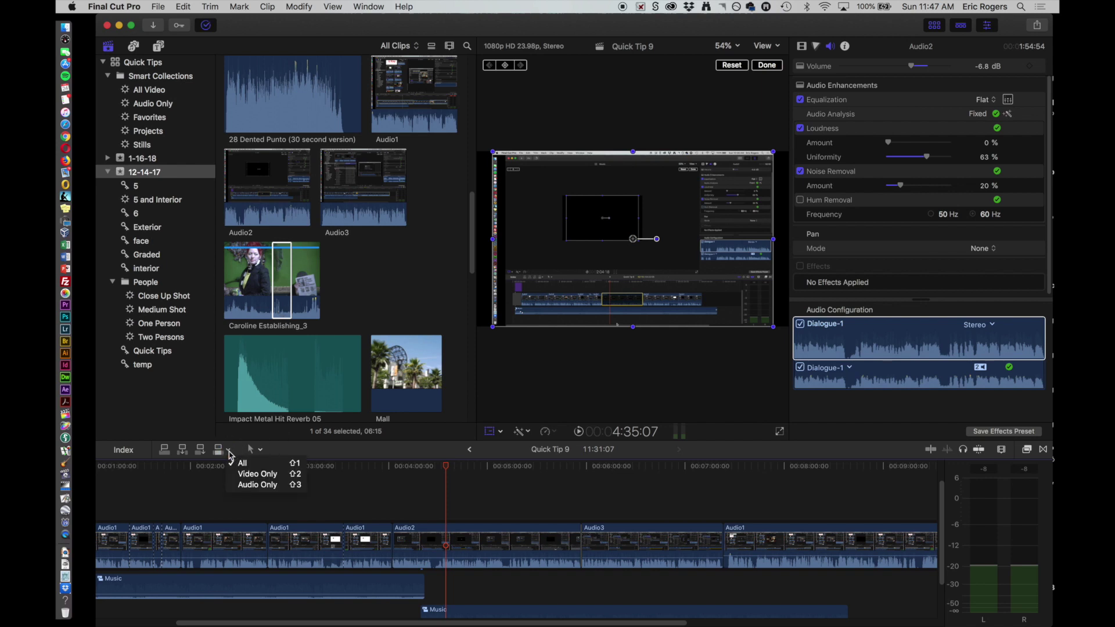
{"action": "left_click", "coordinate": [240, 476]}
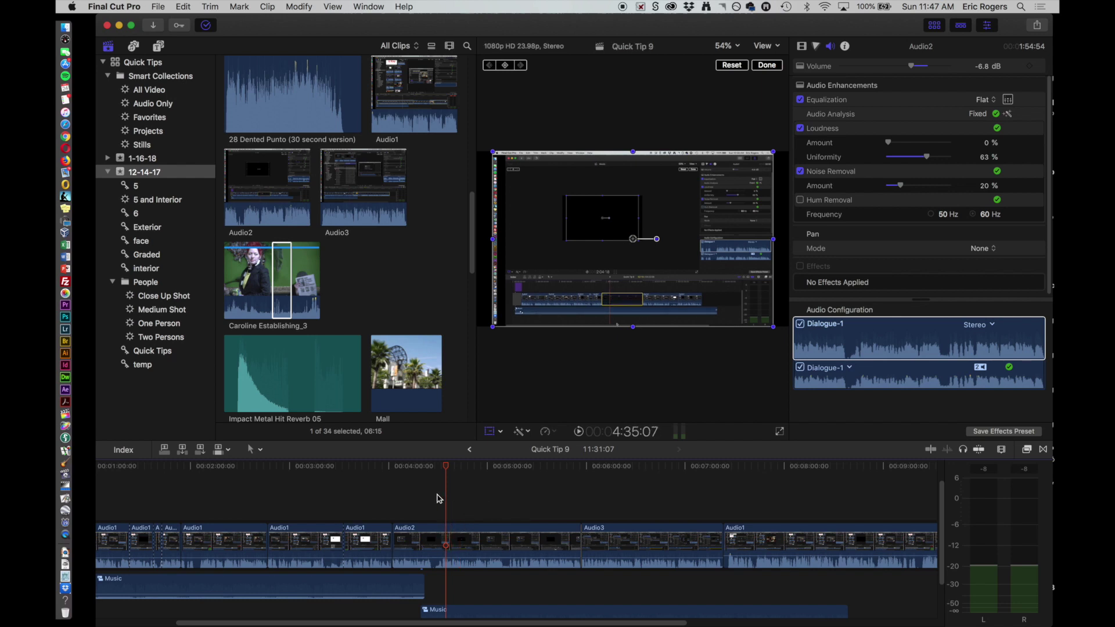
{"action": "left_click", "coordinate": [164, 450]}
- Play from about 4:30 into the connected Caroline Establishing_3 video with the system volume lowered, and delete that clip
{"action": "left_click", "coordinate": [434, 465]}
{"action": "key", "text": "space"}
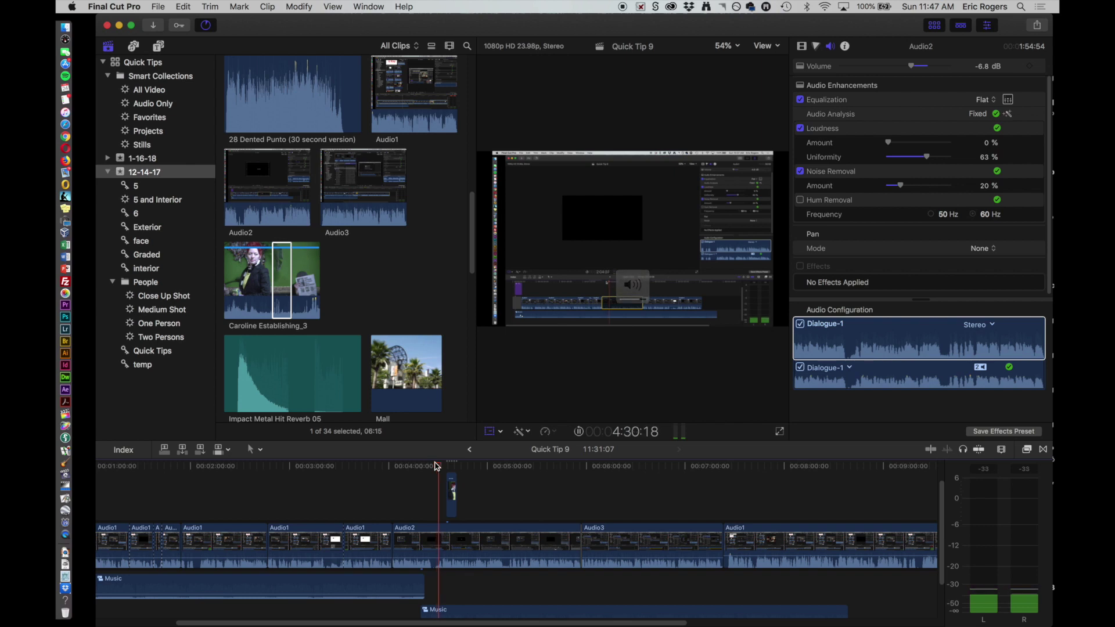
{"action": "key", "text": "XF86AudioLowerVolume"}
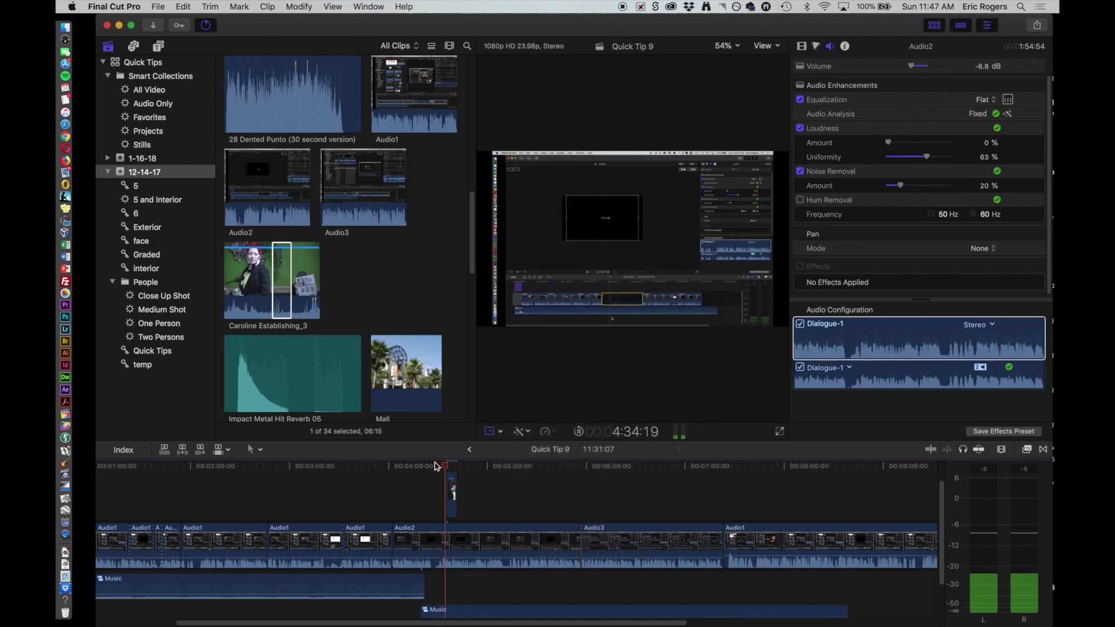
{"action": "key", "text": "shift+t"}
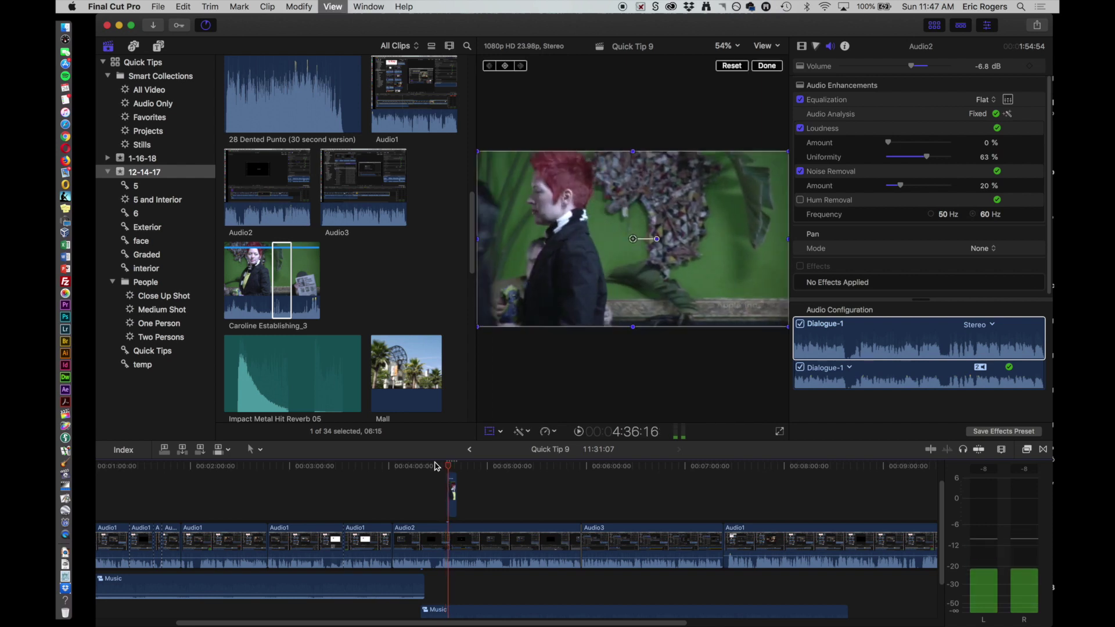
{"action": "left_click", "coordinate": [453, 497]}
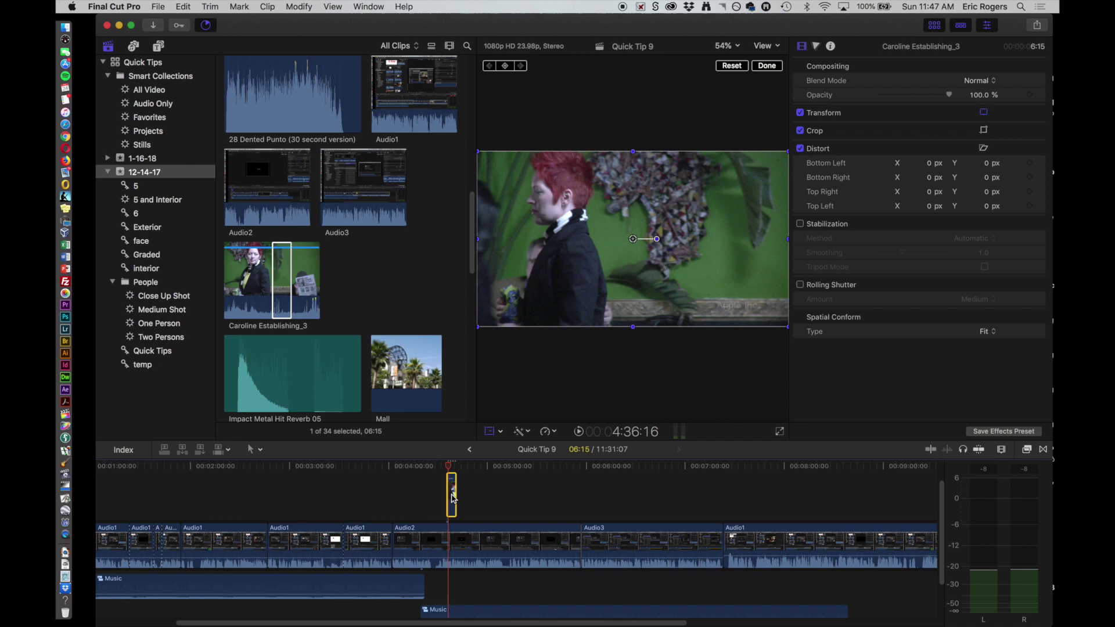
{"action": "key", "text": "Delete"}
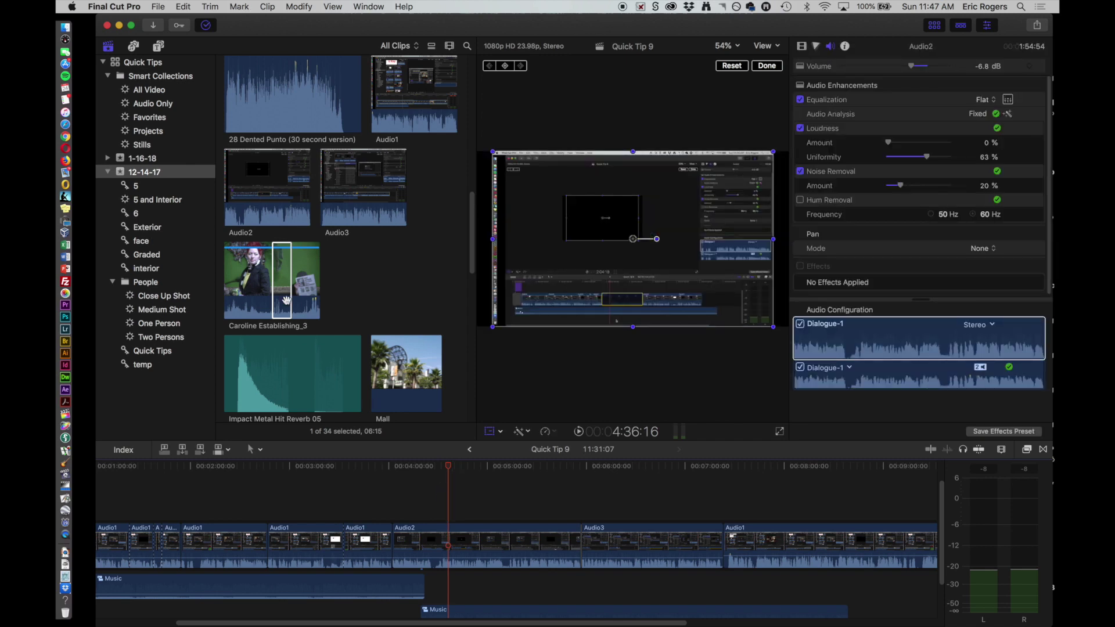
- Connect the marked Caroline Establishing_3 range to Audio2 at 4:36:16 as Audio Only
{"action": "left_click", "coordinate": [230, 450]}
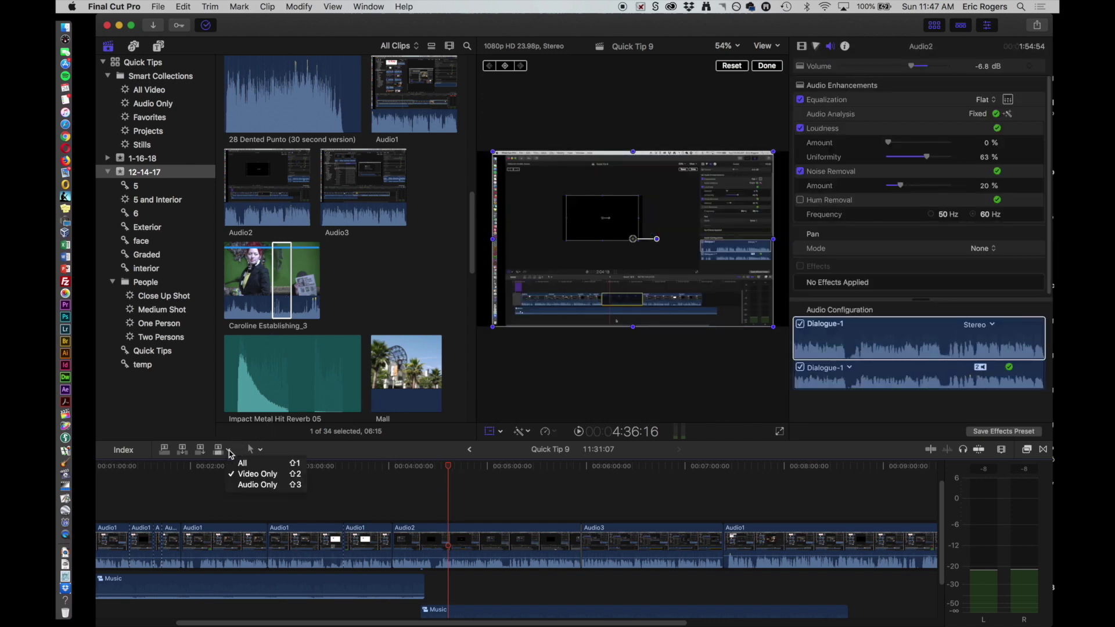
{"action": "left_click", "coordinate": [245, 485]}
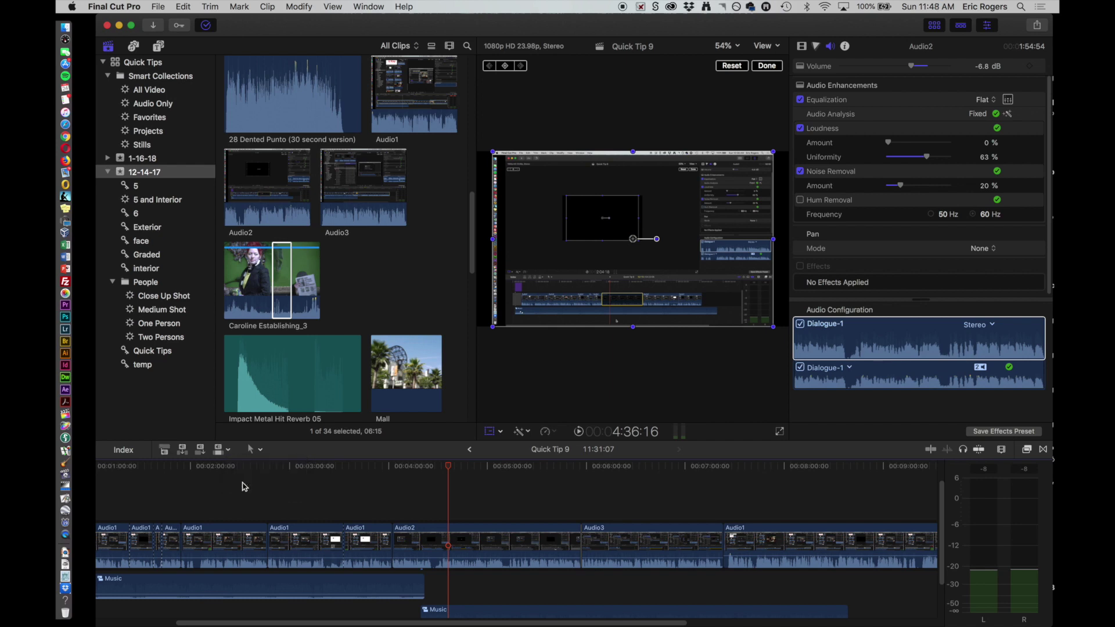
{"action": "left_click", "coordinate": [280, 275]}
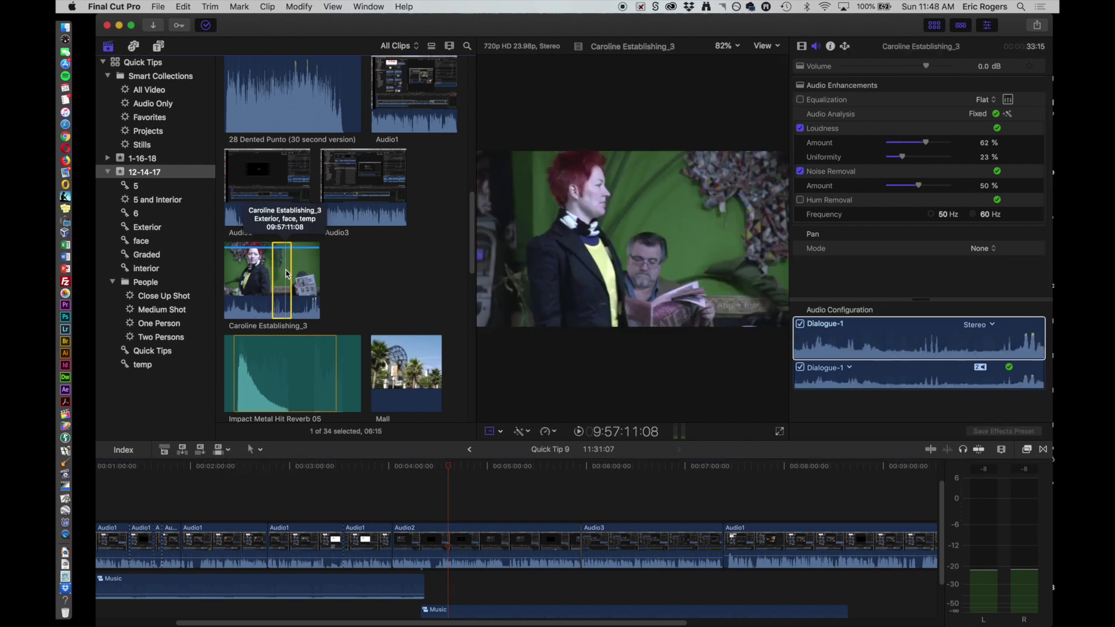
{"action": "key", "text": "q"}
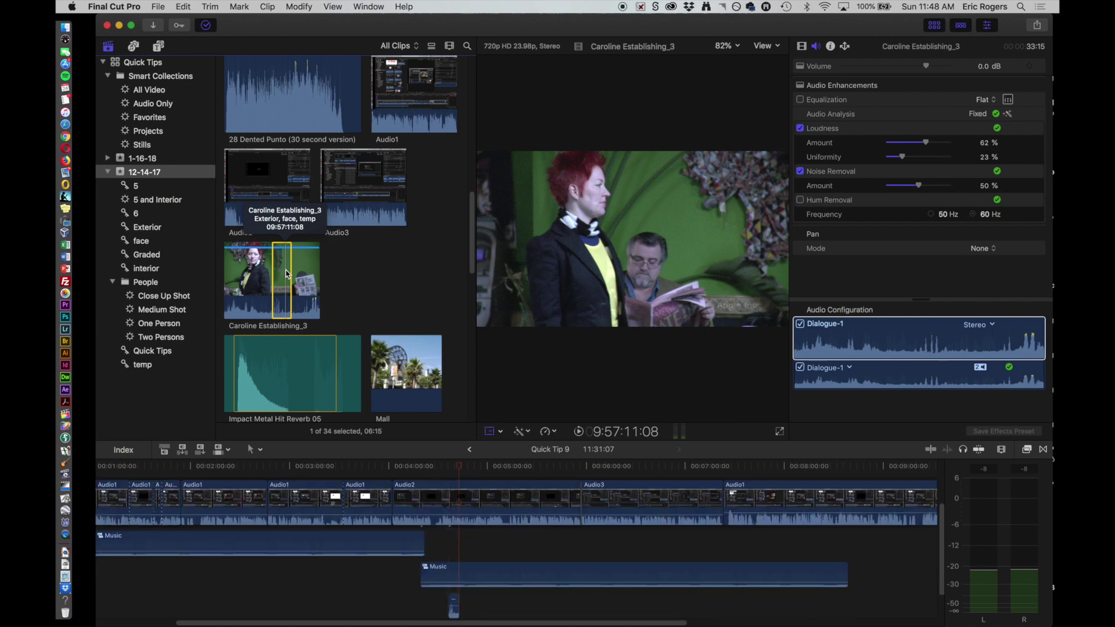
- Delete the audio-only Caroline Establishing_3 clip connected below the second Music clip
{"action": "scroll", "coordinate": [464, 593], "scroll_direction": "down", "scroll_amount": 2}
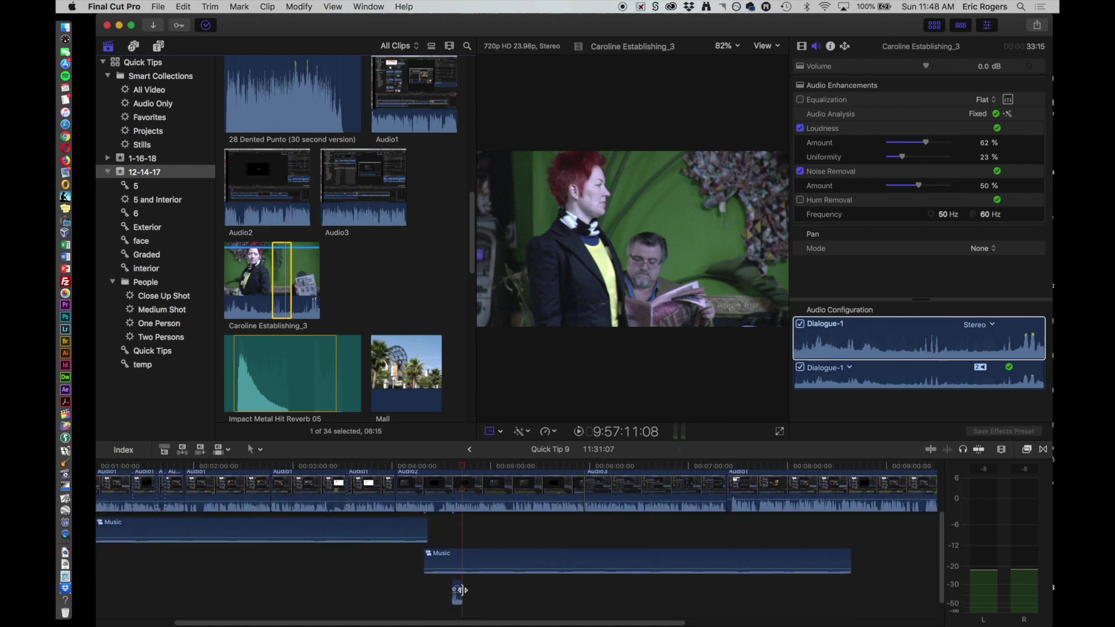
{"action": "left_click", "coordinate": [457, 589]}
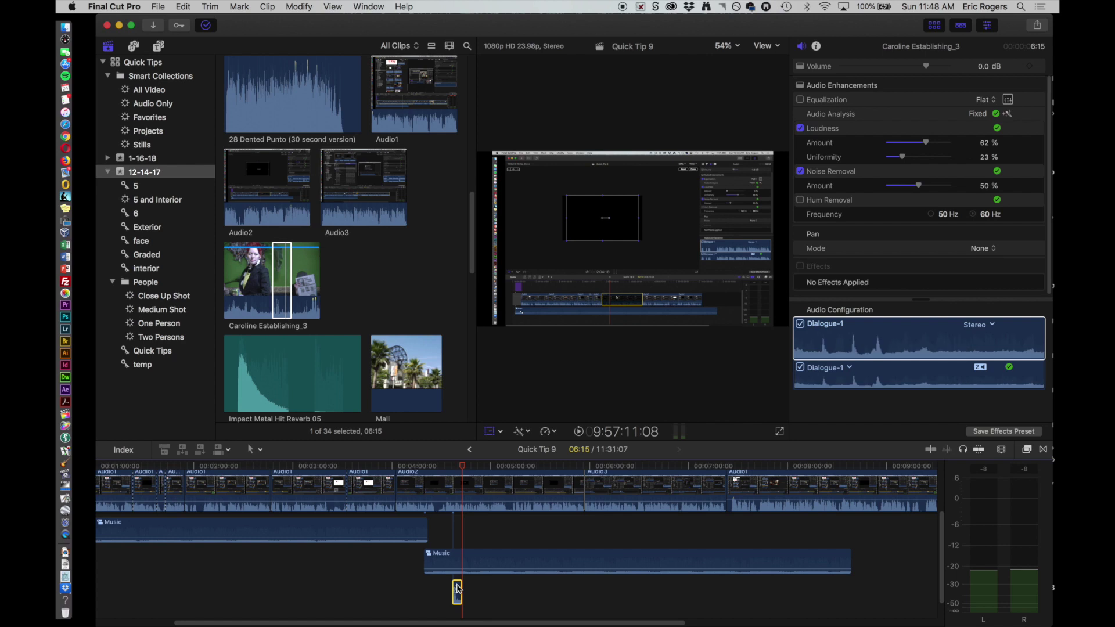
{"action": "key", "text": "Delete"}
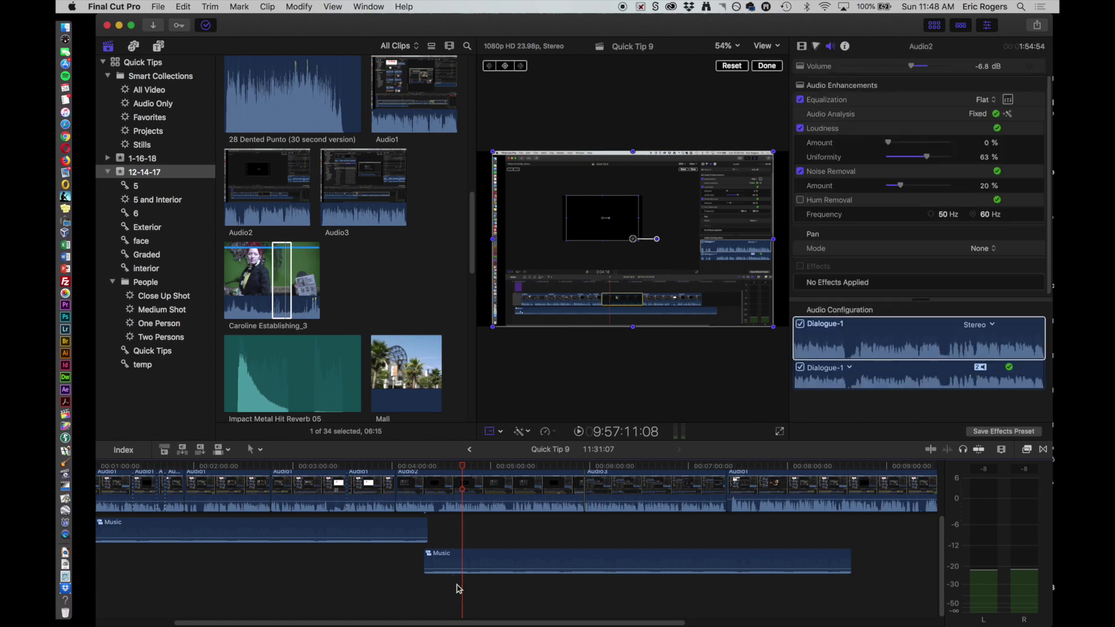
- Set edits to Video Only and connect the Caroline Establishing_3 range above Audio2 at about 4:56
{"action": "scroll", "coordinate": [456, 590], "scroll_direction": "up", "scroll_amount": 5}
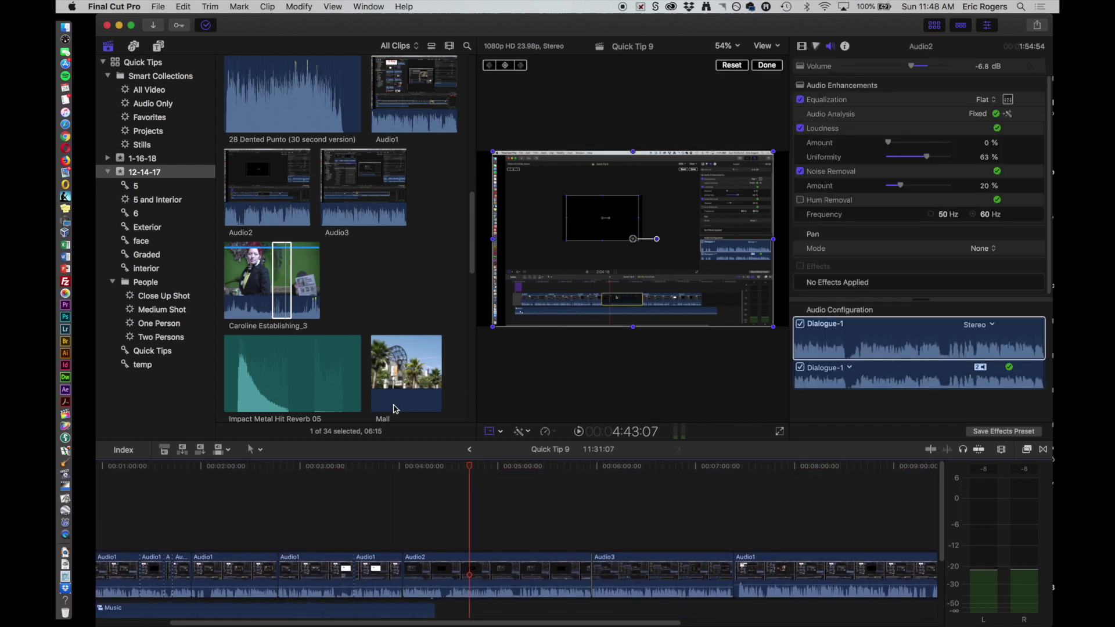
{"action": "scroll", "coordinate": [405, 472], "scroll_direction": "down", "scroll_amount": 2}
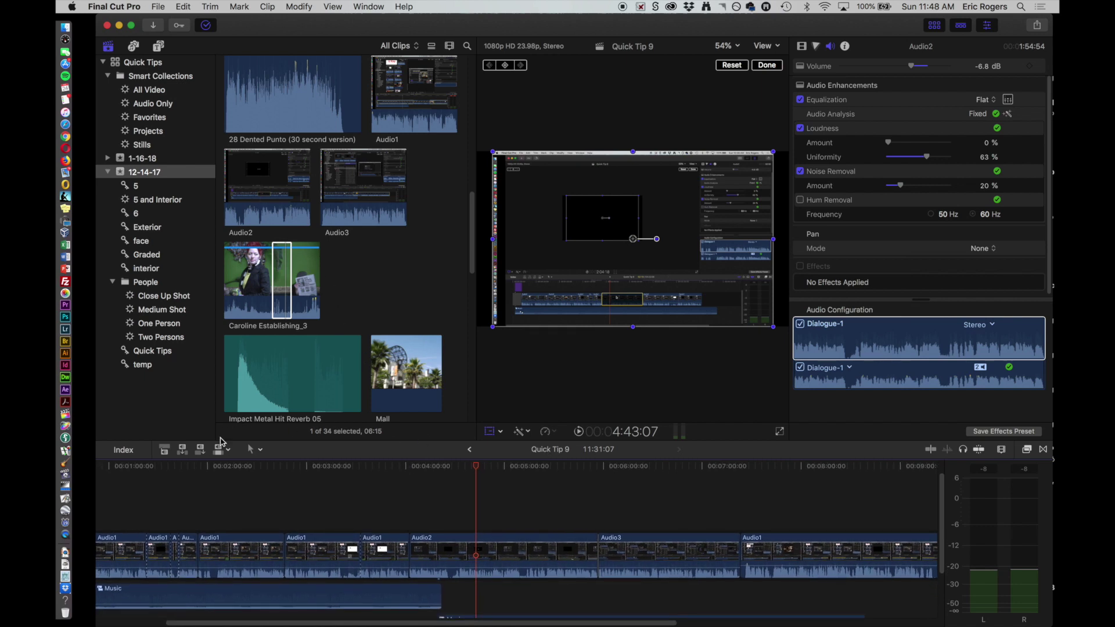
{"action": "left_click", "coordinate": [226, 453]}
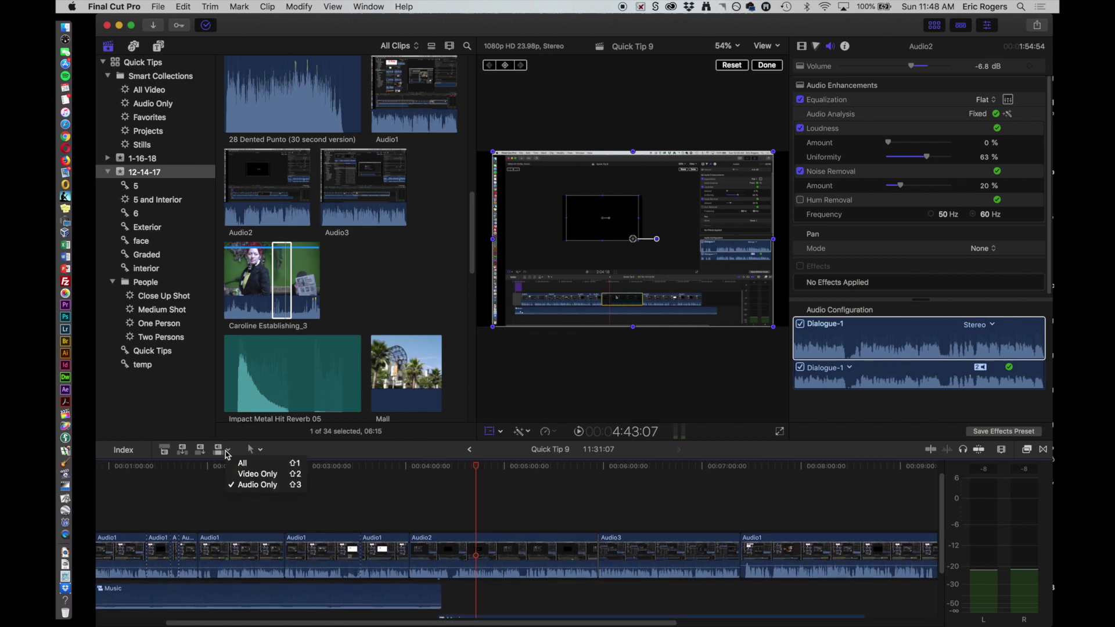
{"action": "left_click", "coordinate": [250, 474]}
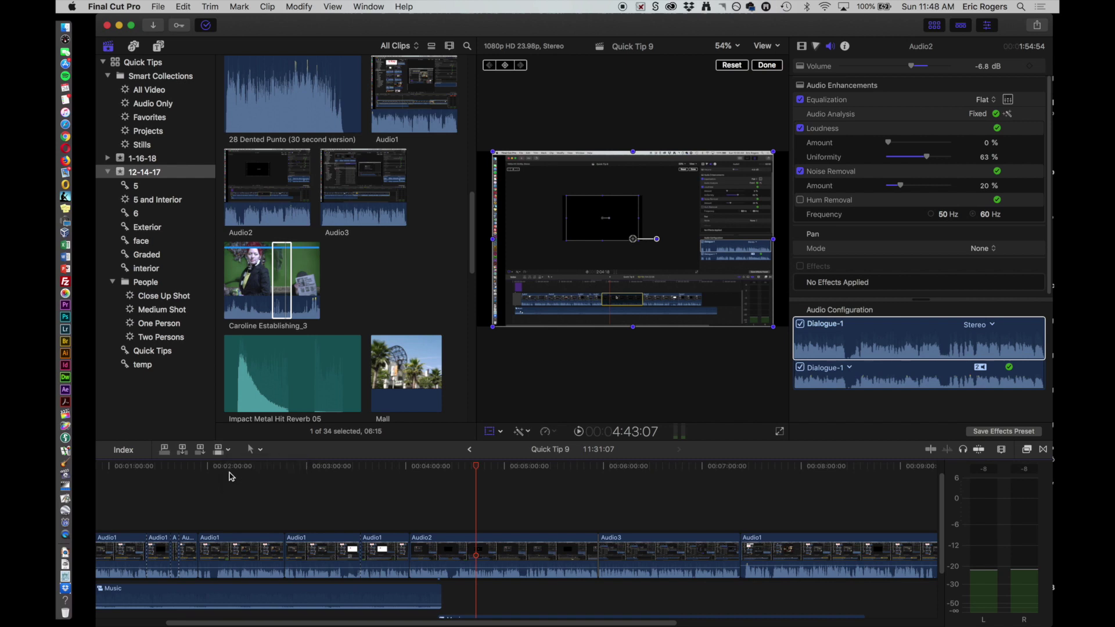
{"action": "left_click_drag", "start_coordinate": [279, 280], "coordinate": [504, 508]}
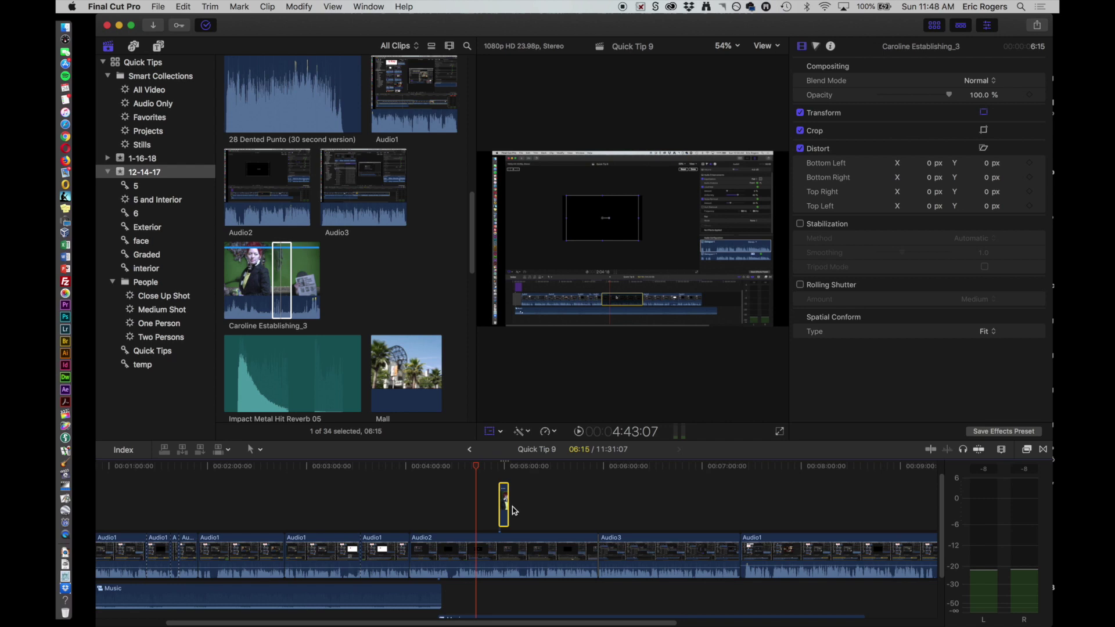
- Examine the connected Caroline Establishing_3 clip up close and scrub the playhead through it
{"action": "key", "text": "super+equal"}
{"action": "key", "text": "super+equal"}
{"action": "key", "text": "super+equal"}
{"action": "key", "text": "super+equal"}
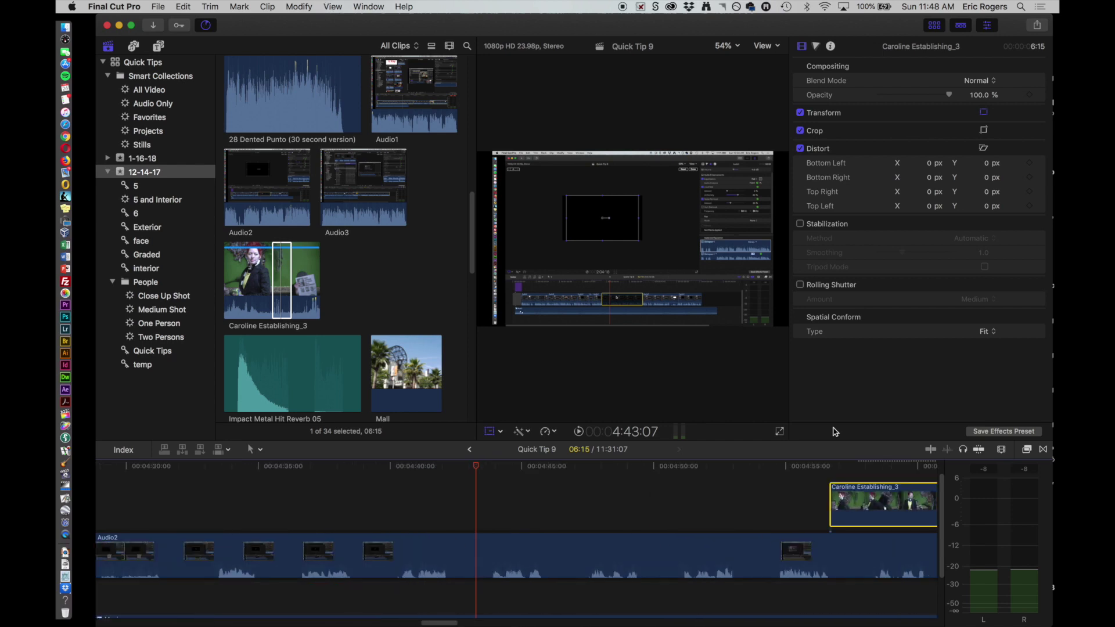
{"action": "scroll", "coordinate": [821, 515], "scroll_direction": "right", "scroll_amount": 5}
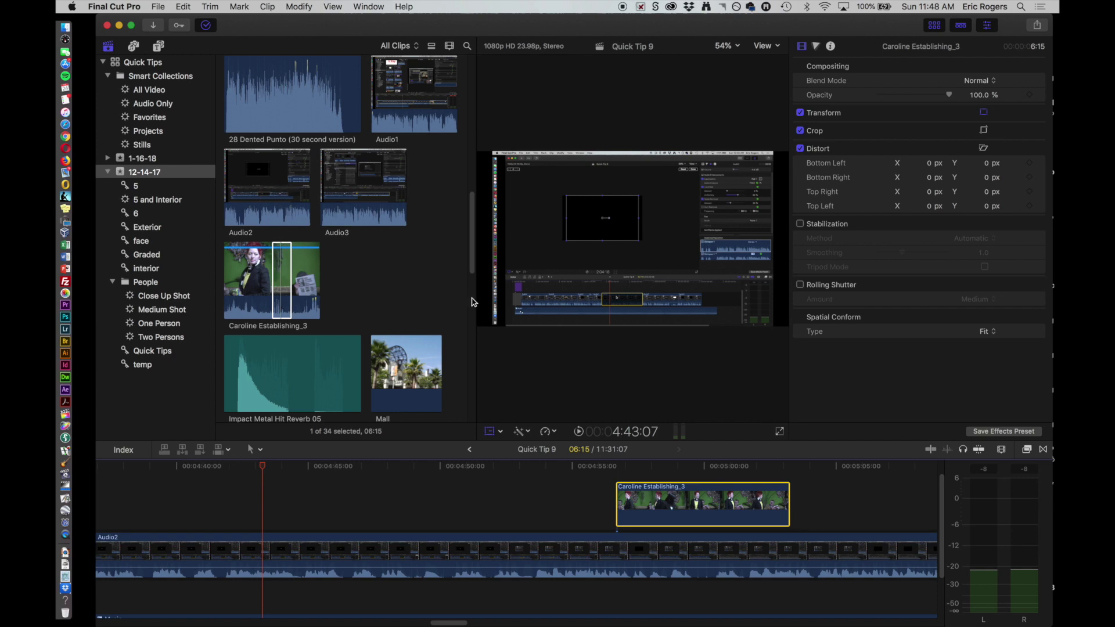
{"action": "left_click", "coordinate": [656, 469]}
{"action": "left_click_drag", "start_coordinate": [656, 468], "coordinate": [819, 473]}
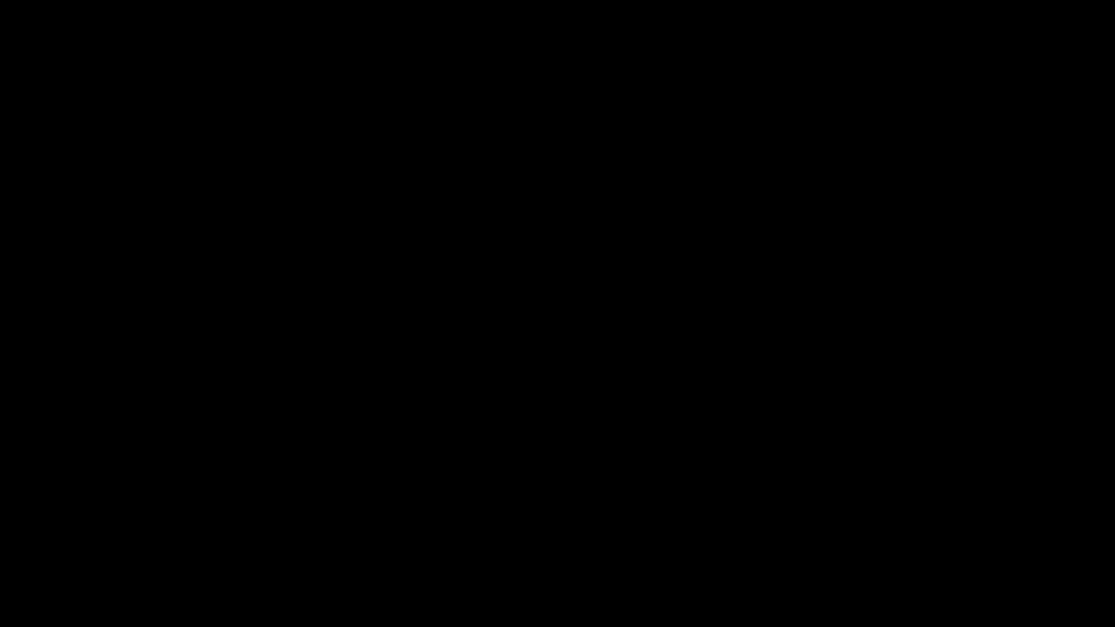